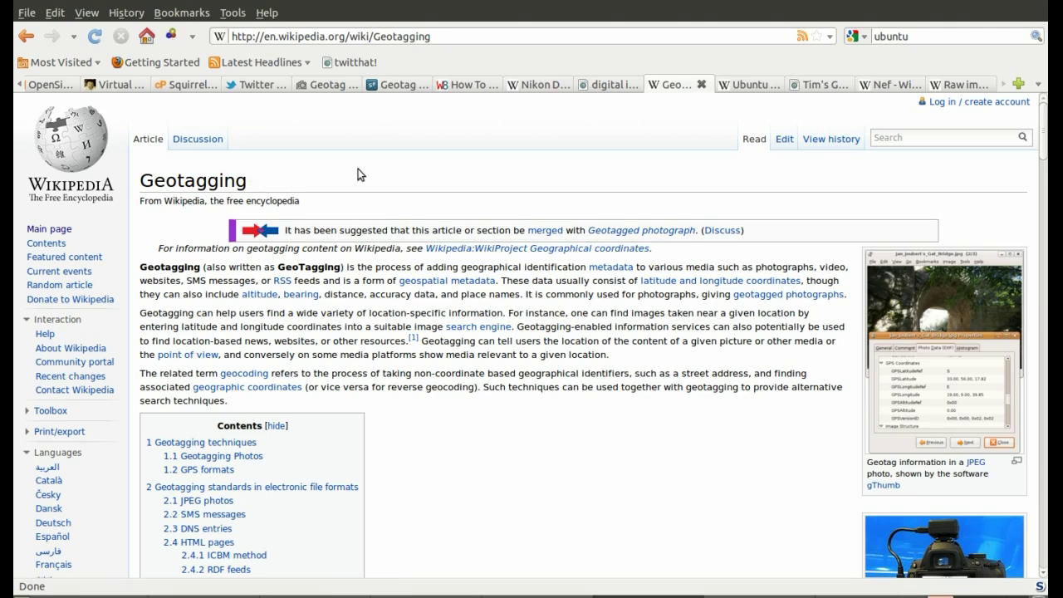
Visit the Nikon D90 and di-GPS tabs, open the What is di-GPS page, and return to Geotagging.
{"action": "left_click", "coordinate": [530, 84]}
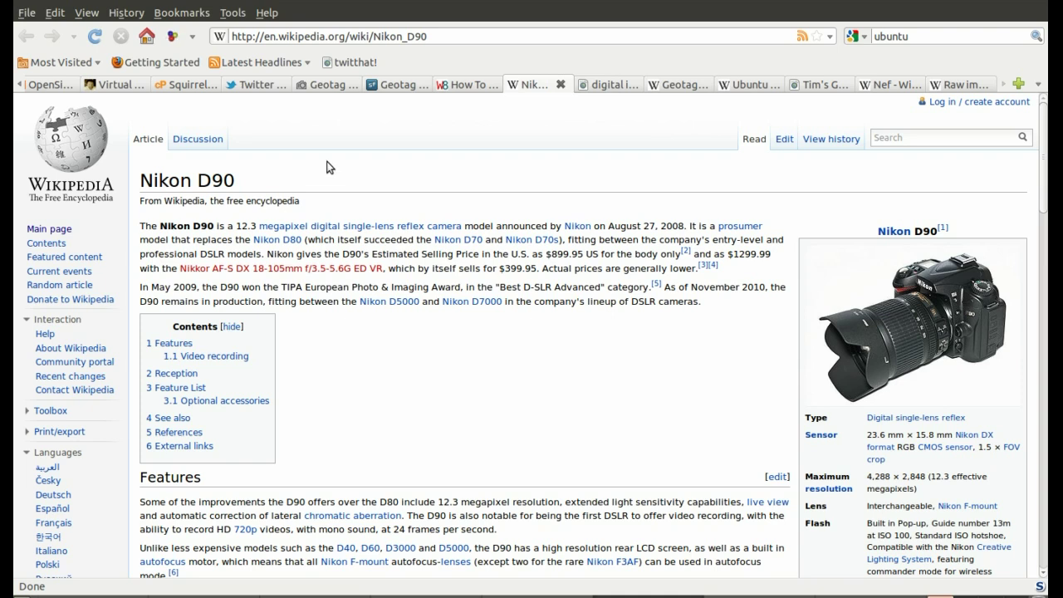
{"action": "left_click", "coordinate": [596, 86]}
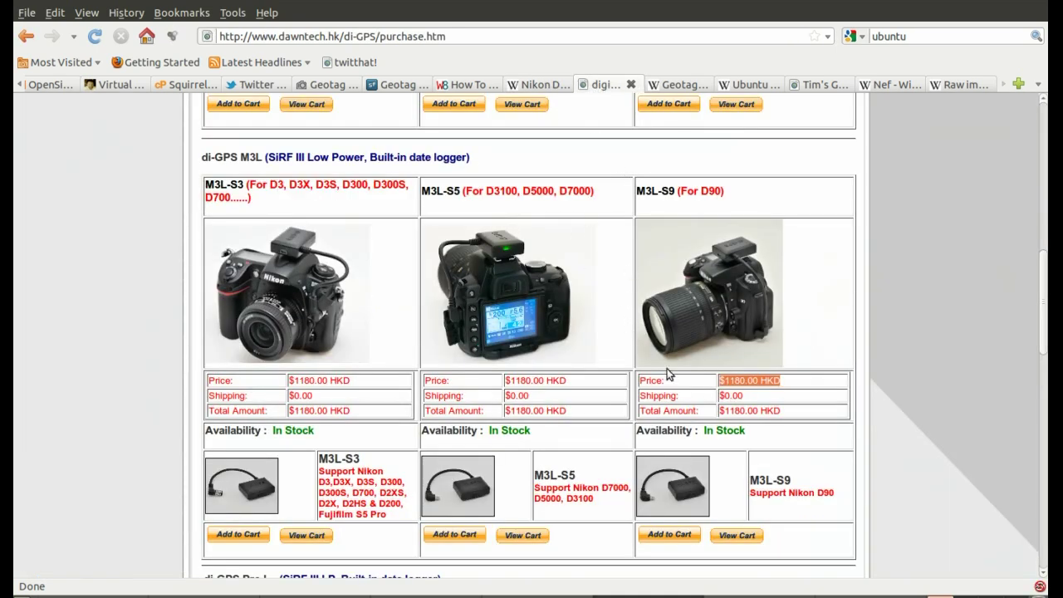
{"action": "scroll", "coordinate": [614, 339], "scroll_direction": "up", "scroll_amount": 14}
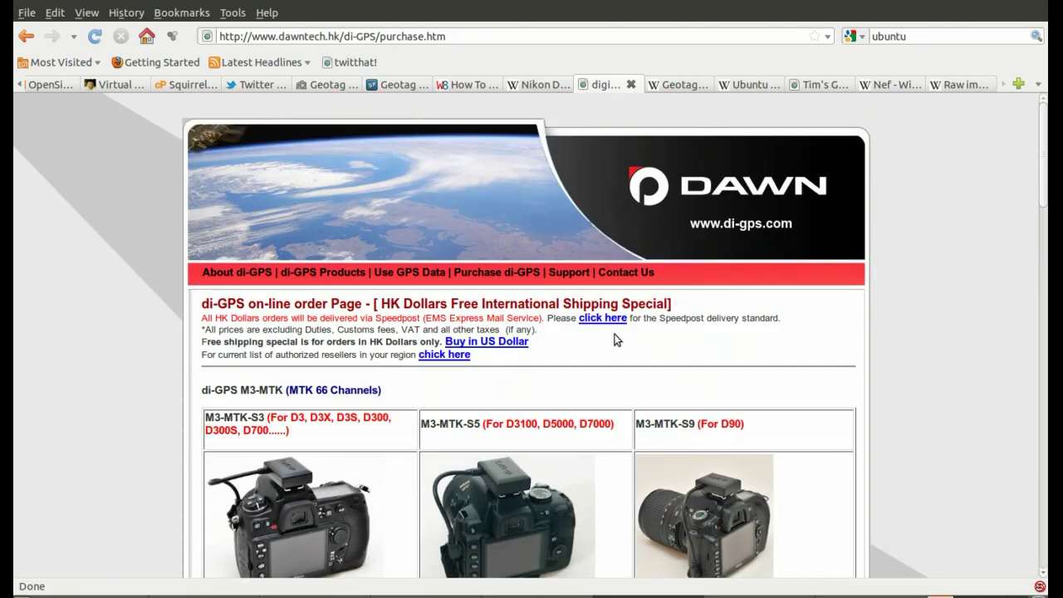
{"action": "left_click", "coordinate": [237, 273]}
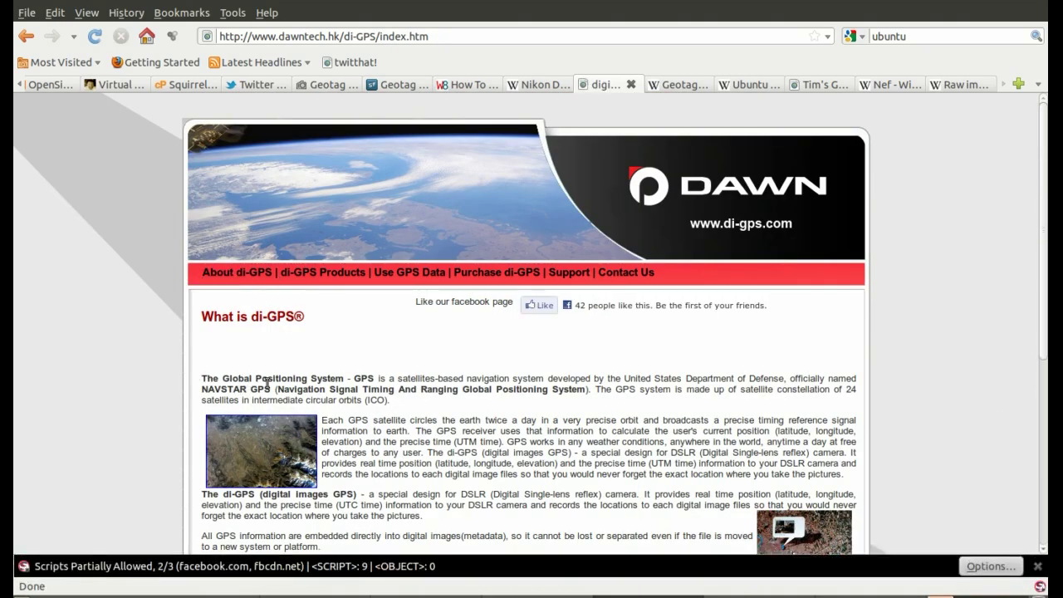
{"action": "left_click", "coordinate": [669, 85]}
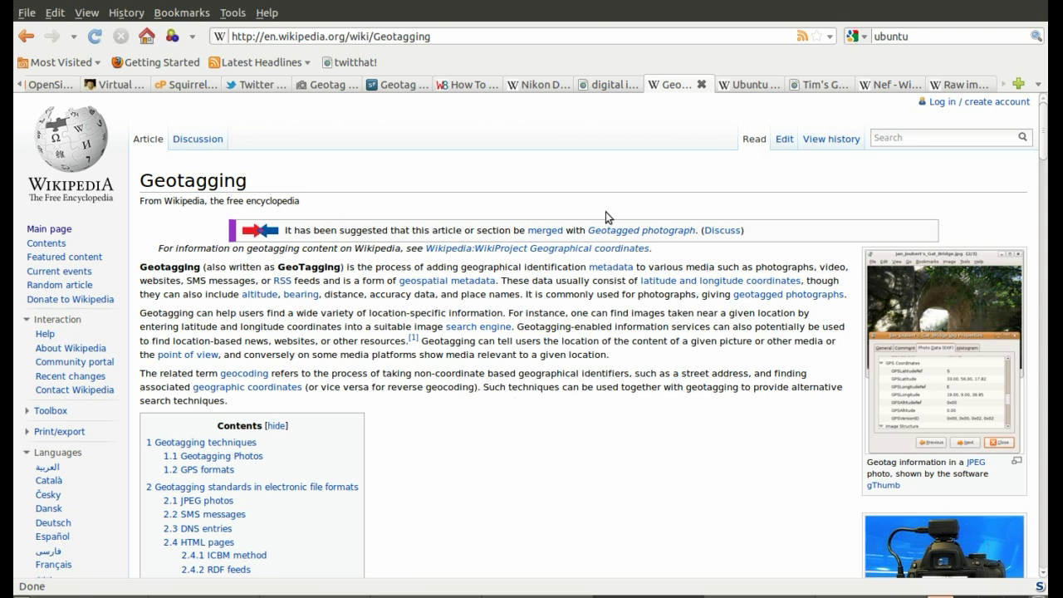
Move through the Ubuntu, Nikon D90 and Nef tabs to reach the Raw image format article.
{"action": "left_click", "coordinate": [734, 87]}
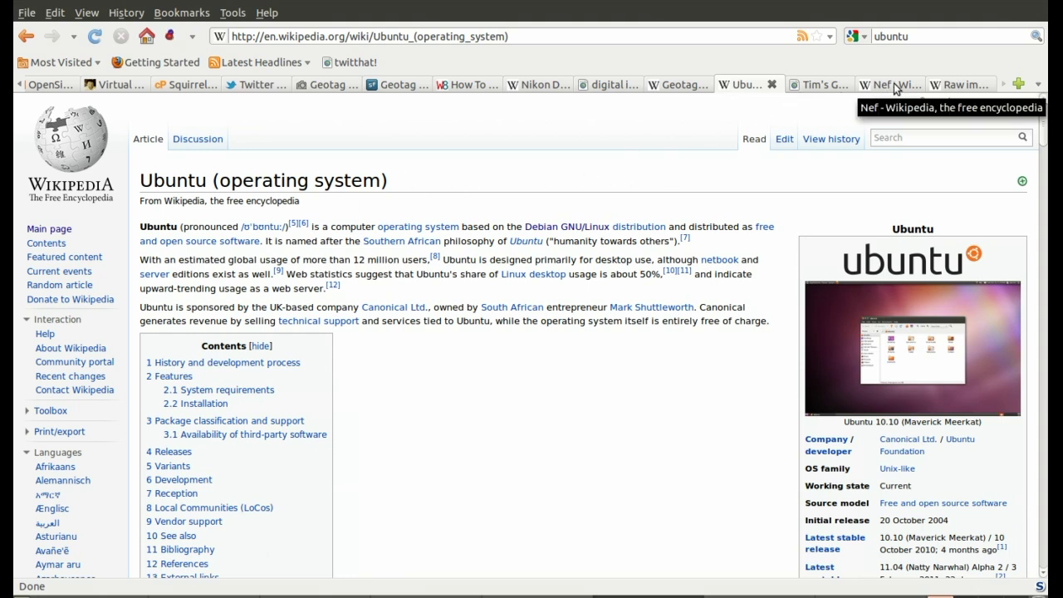
{"action": "left_click", "coordinate": [530, 86]}
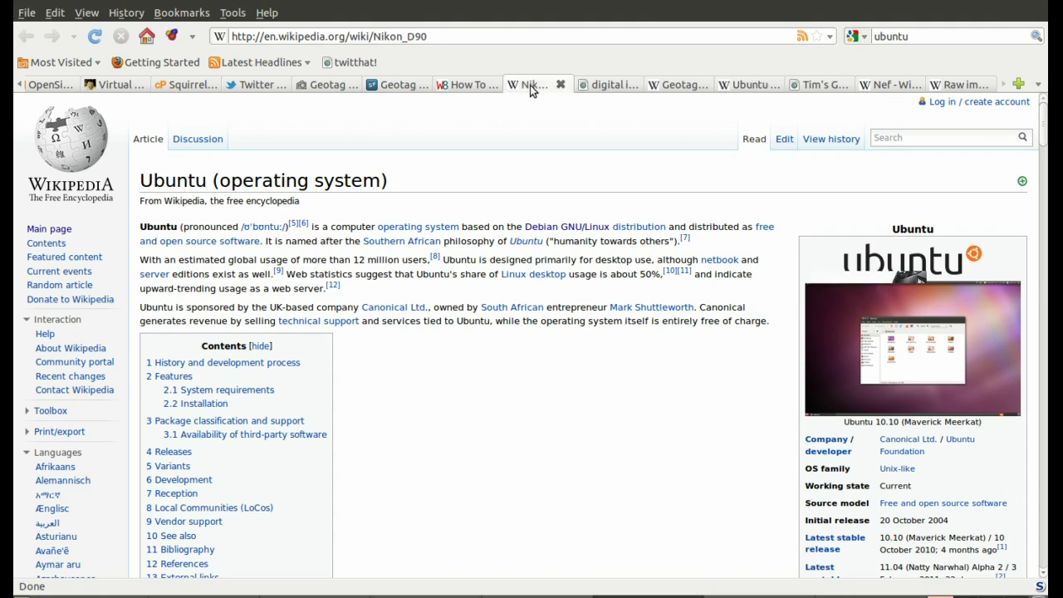
{"action": "left_click", "coordinate": [880, 87]}
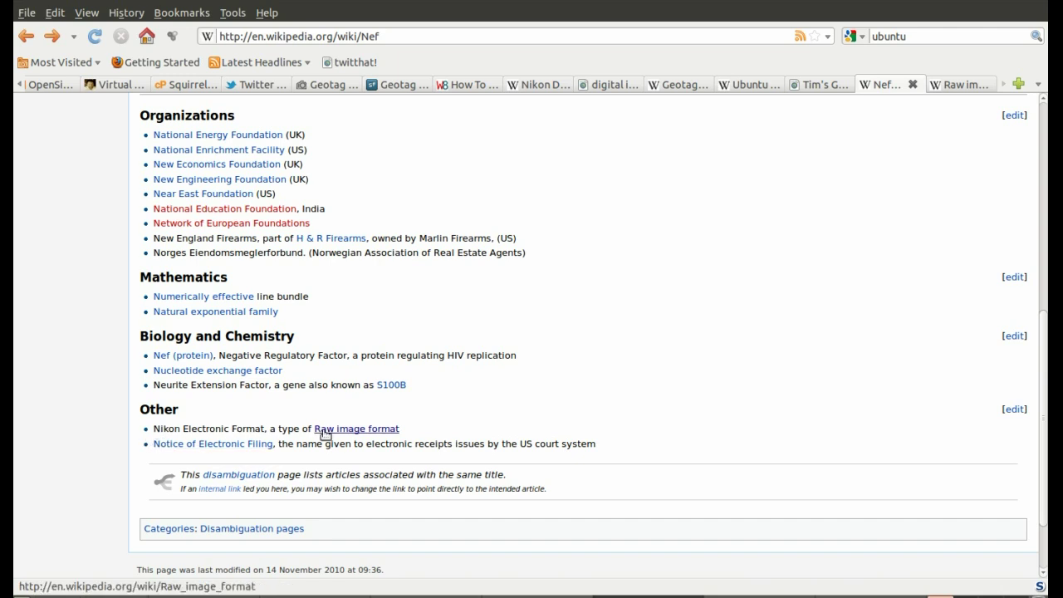
{"action": "left_click", "coordinate": [955, 85]}
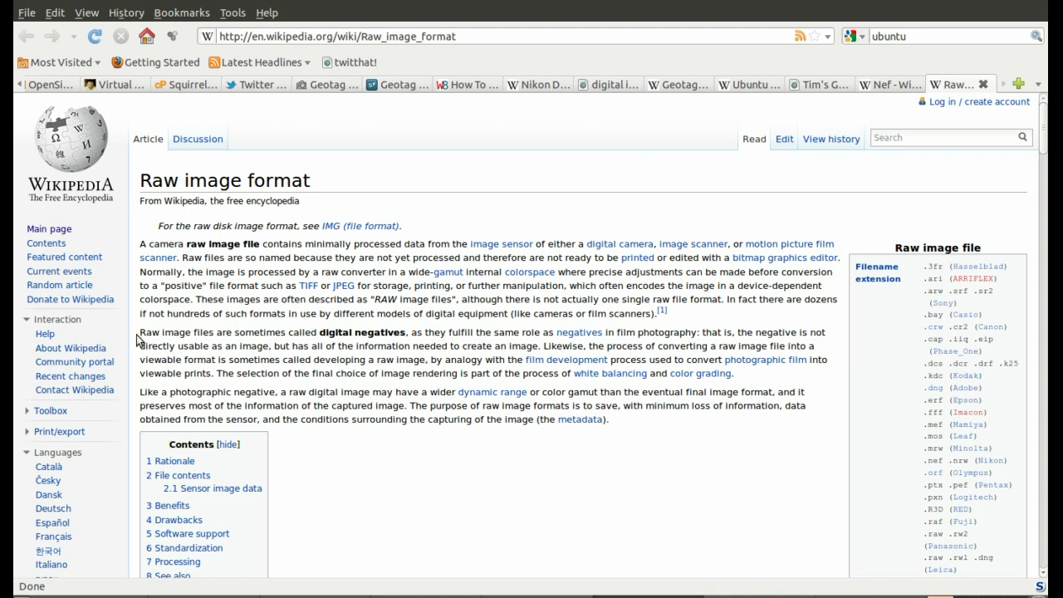
Highlight the 'digital negatives' sentence, scroll through the article, and return to its top.
{"action": "left_click_drag", "start_coordinate": [139, 332], "coordinate": [406, 335]}
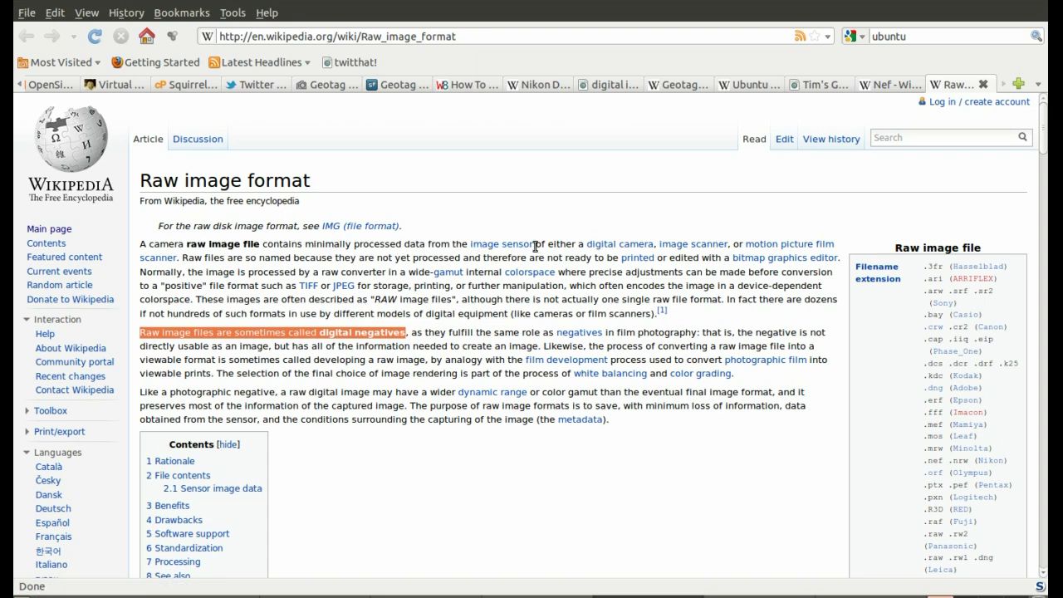
{"action": "scroll", "coordinate": [459, 351], "scroll_direction": "down", "scroll_amount": 4}
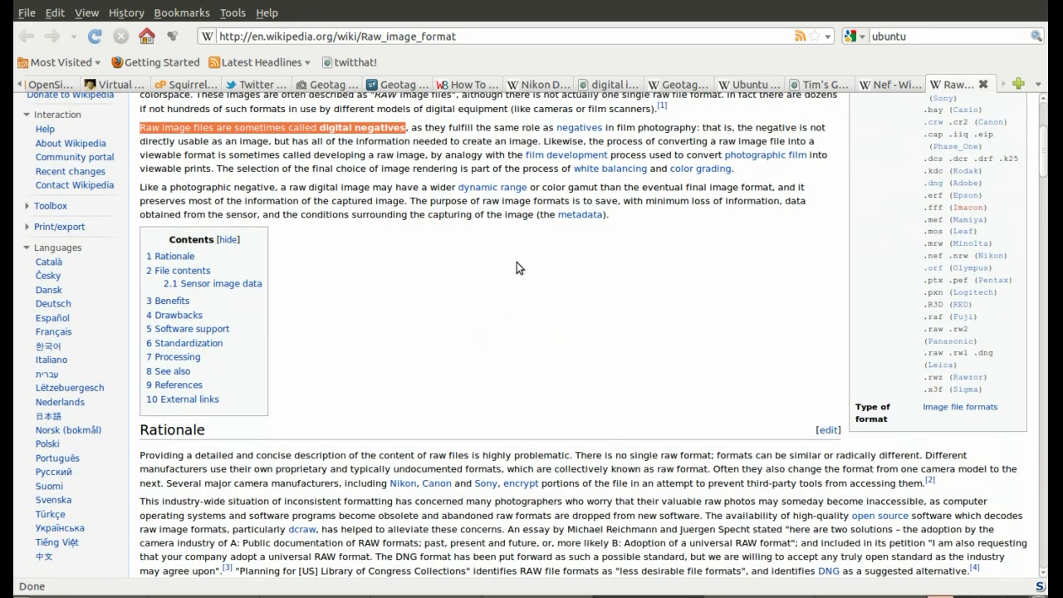
{"action": "scroll", "coordinate": [517, 268], "scroll_direction": "down", "scroll_amount": 18}
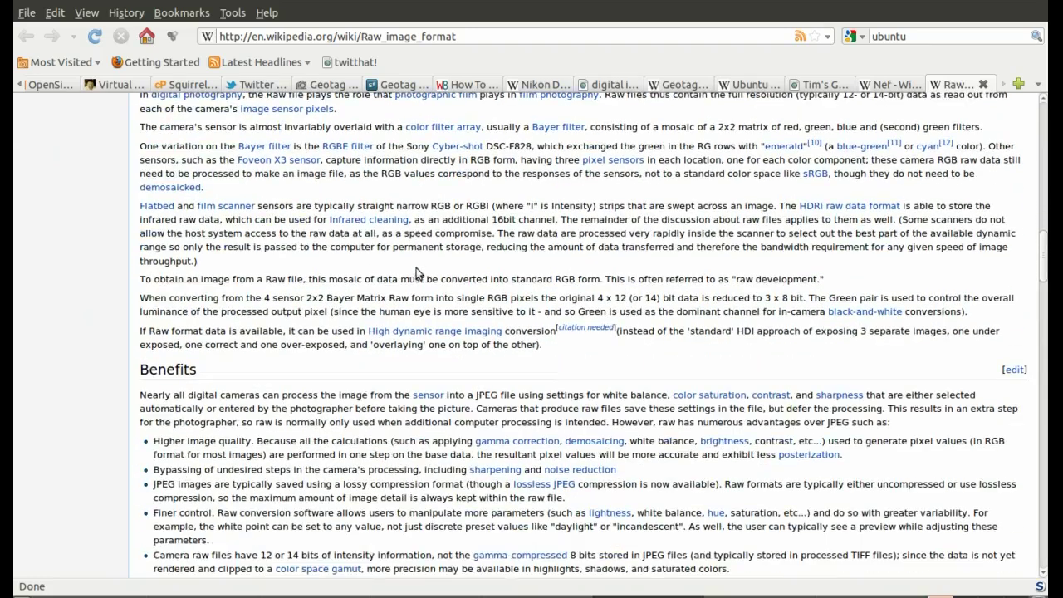
{"action": "scroll", "coordinate": [417, 274], "scroll_direction": "down", "scroll_amount": 1}
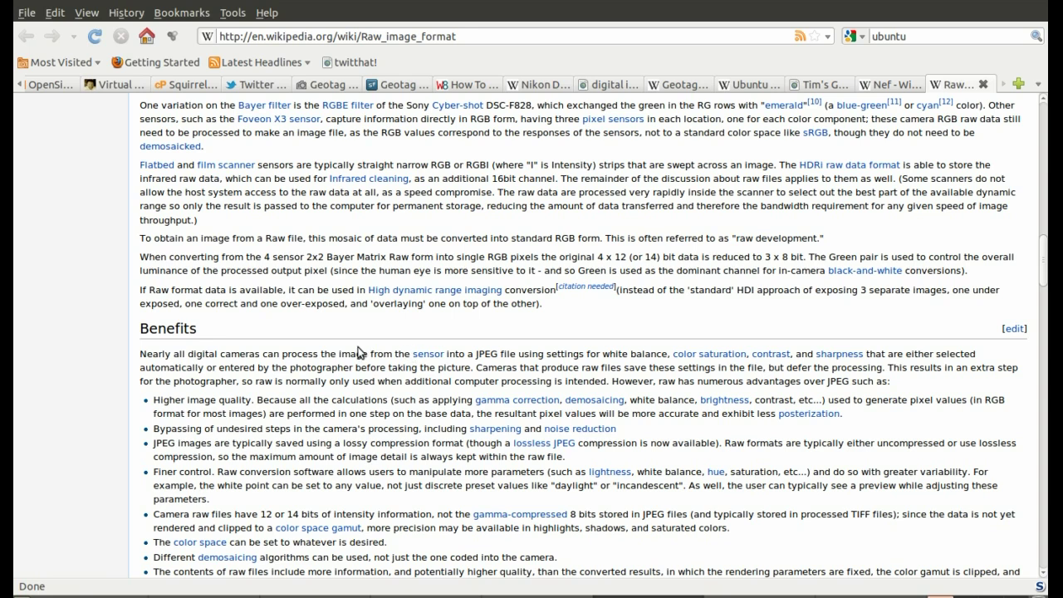
{"action": "scroll", "coordinate": [312, 335], "scroll_direction": "down", "scroll_amount": 1}
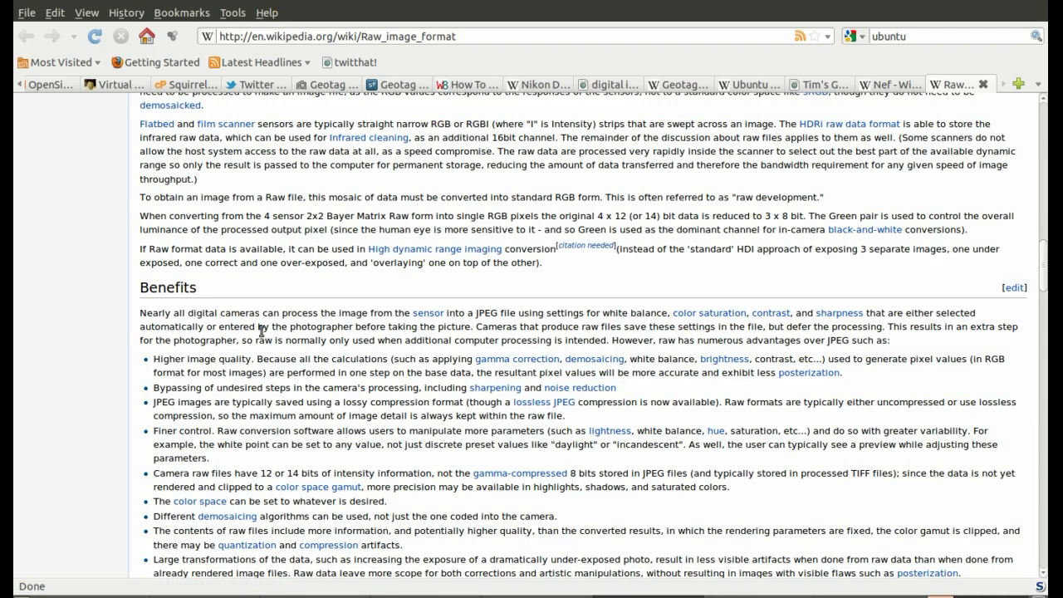
{"action": "scroll", "coordinate": [284, 326], "scroll_direction": "down", "scroll_amount": 5}
{"action": "scroll", "coordinate": [284, 320], "scroll_direction": "down", "scroll_amount": 4}
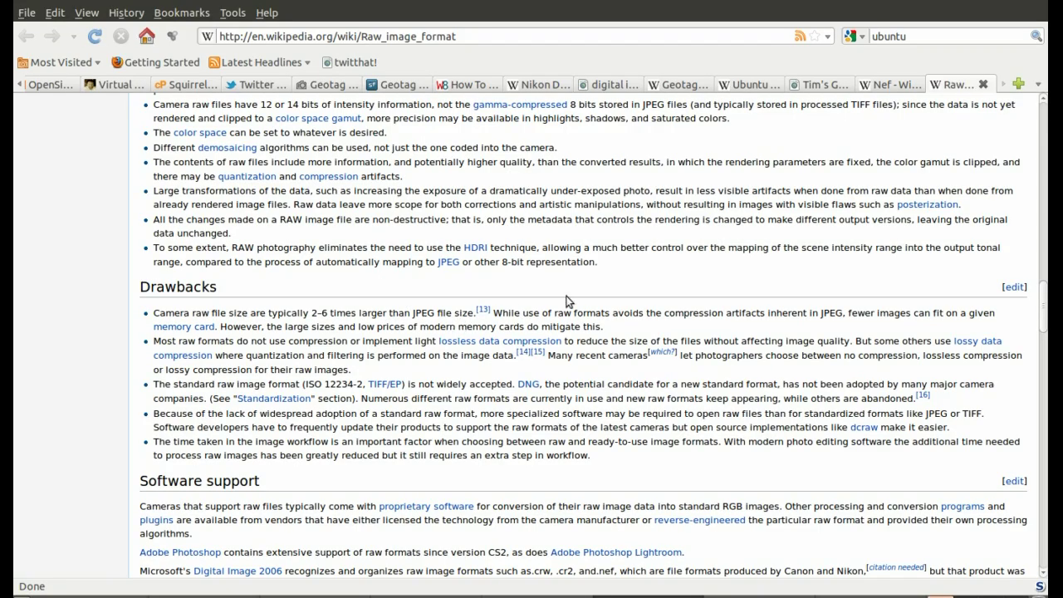
{"action": "scroll", "coordinate": [625, 285], "scroll_direction": "up", "scroll_amount": 2}
{"action": "scroll", "coordinate": [625, 286], "scroll_direction": "up", "scroll_amount": 15}
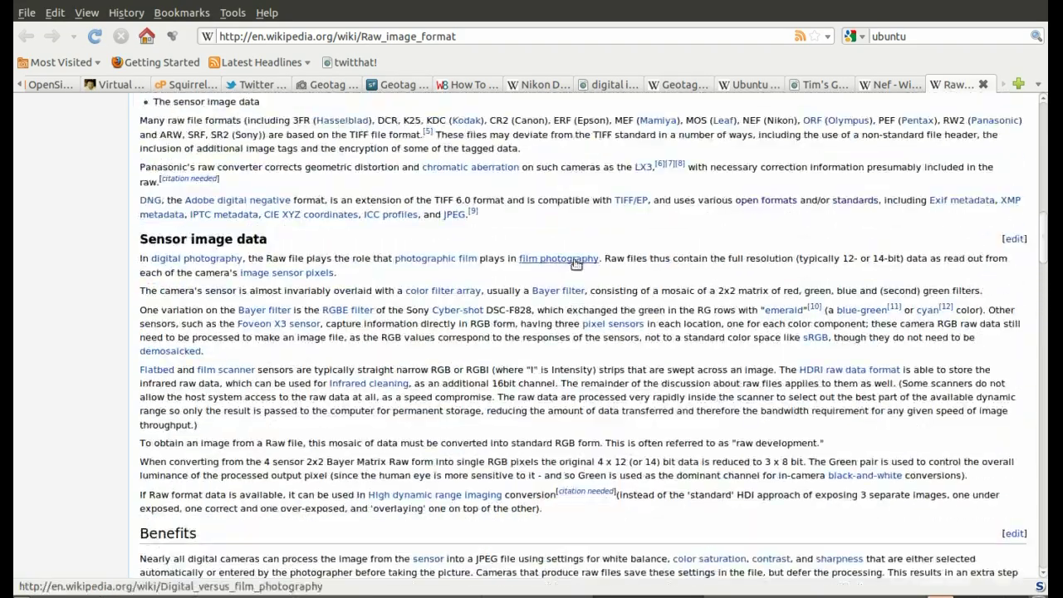
{"action": "scroll", "coordinate": [574, 259], "scroll_direction": "up", "scroll_amount": 15}
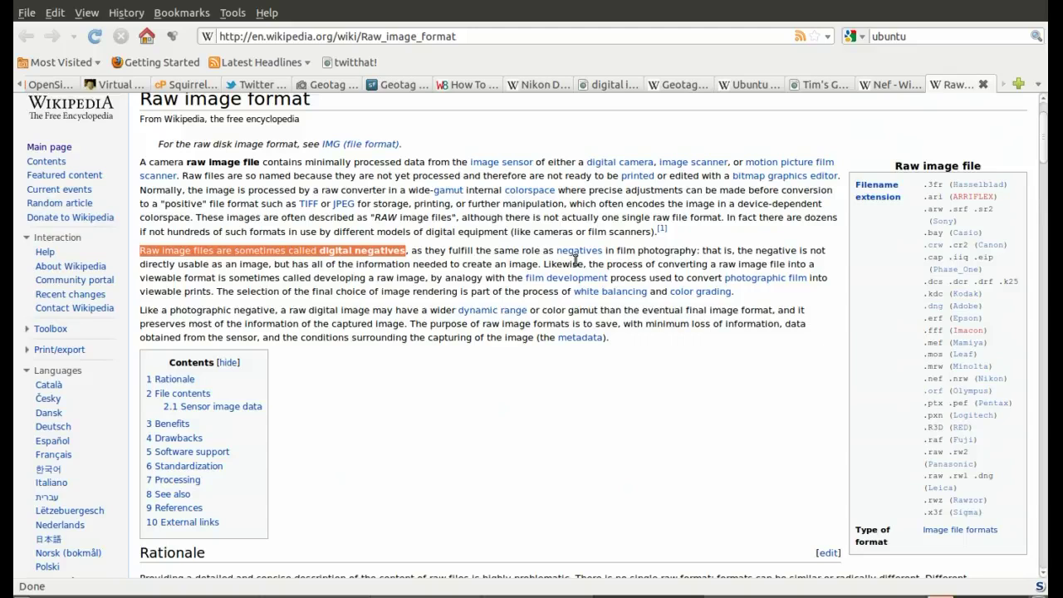
{"action": "scroll", "coordinate": [516, 266], "scroll_direction": "up", "scroll_amount": 2}
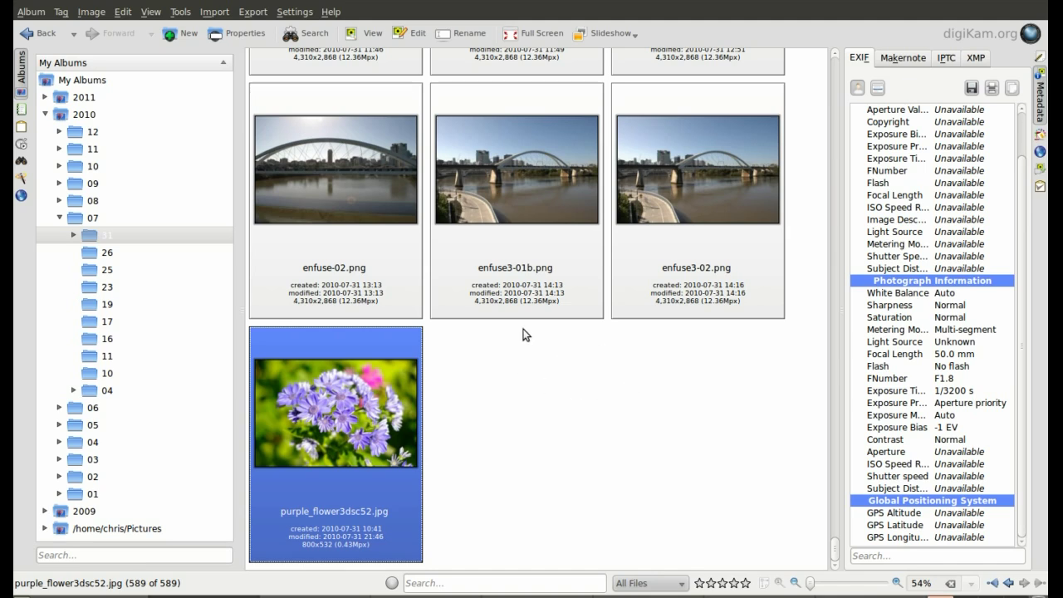
Open digiKam's Map Searches panel showing three NEF photos over Brisbane.
{"action": "left_click", "coordinate": [22, 196]}
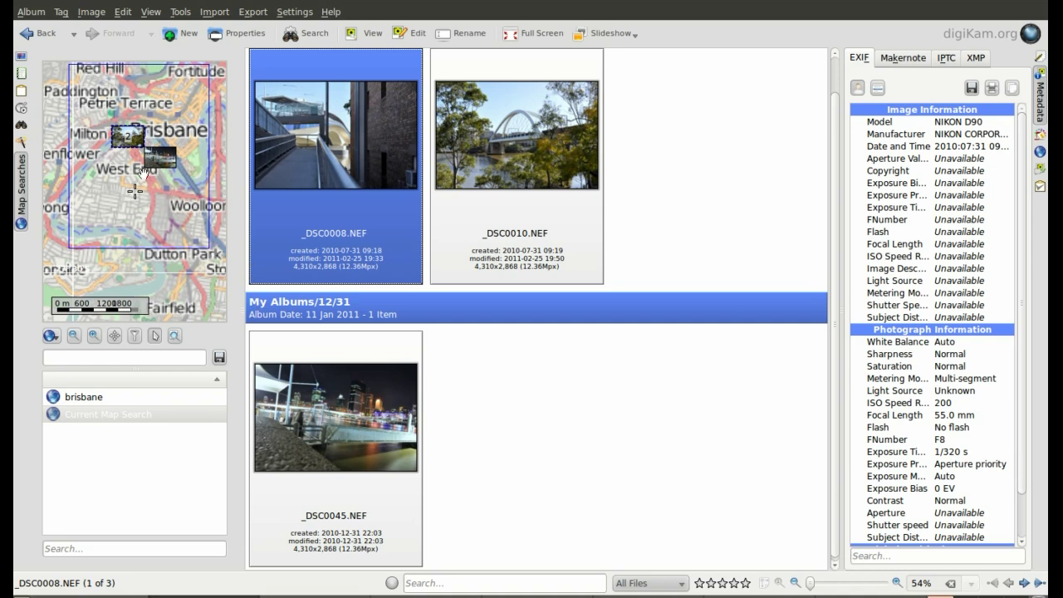
Zoom the map out to the globe and back, then select the 3-photo cluster.
{"action": "scroll", "coordinate": [143, 166], "scroll_direction": "down", "scroll_amount": 2}
{"action": "scroll", "coordinate": [144, 154], "scroll_direction": "down", "scroll_amount": 5}
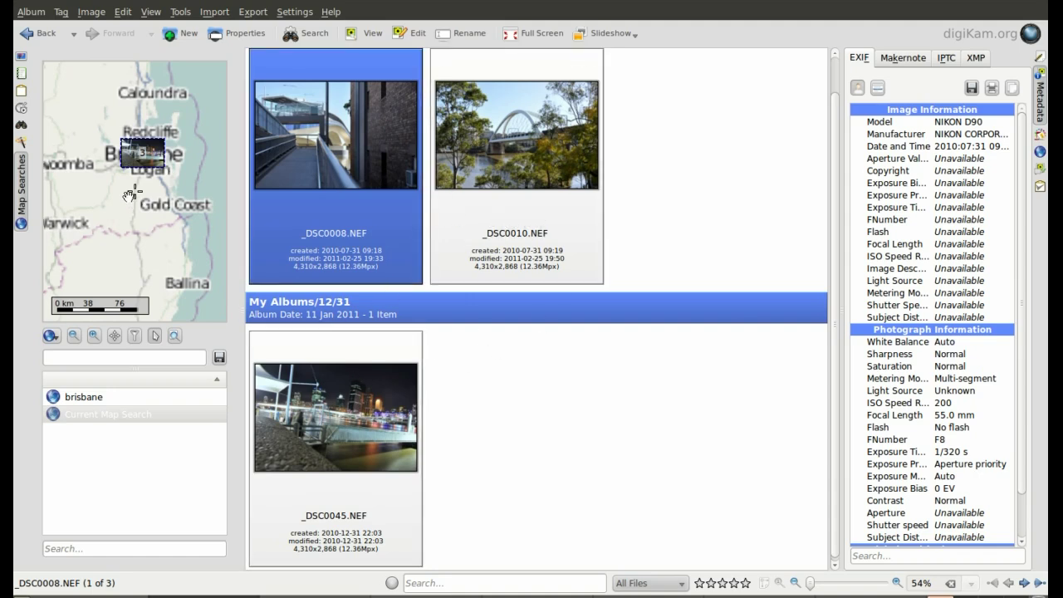
{"action": "scroll", "coordinate": [133, 194], "scroll_direction": "down", "scroll_amount": 5}
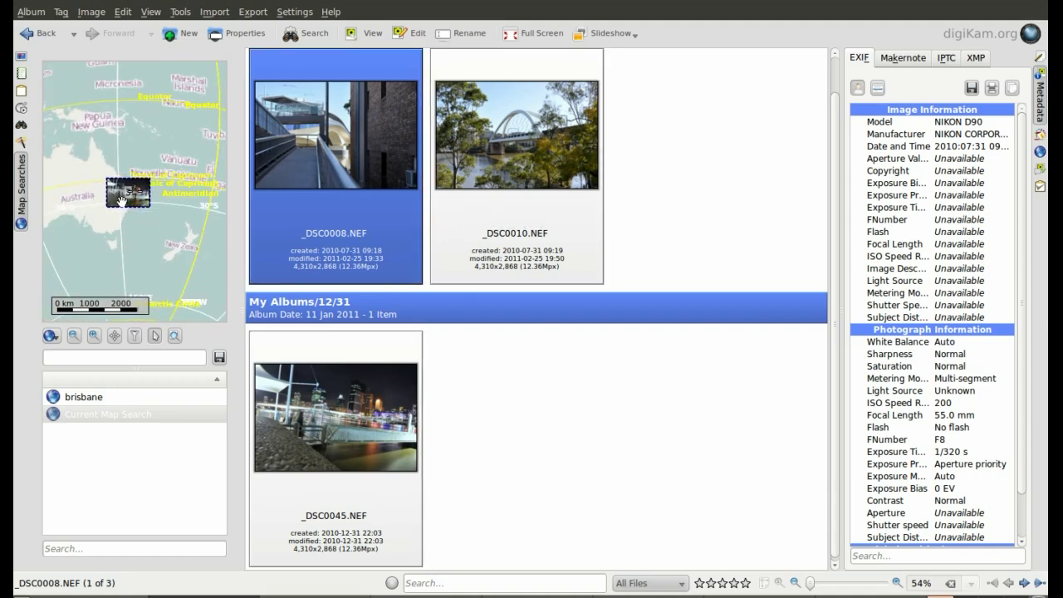
{"action": "scroll", "coordinate": [121, 199], "scroll_direction": "down", "scroll_amount": 1}
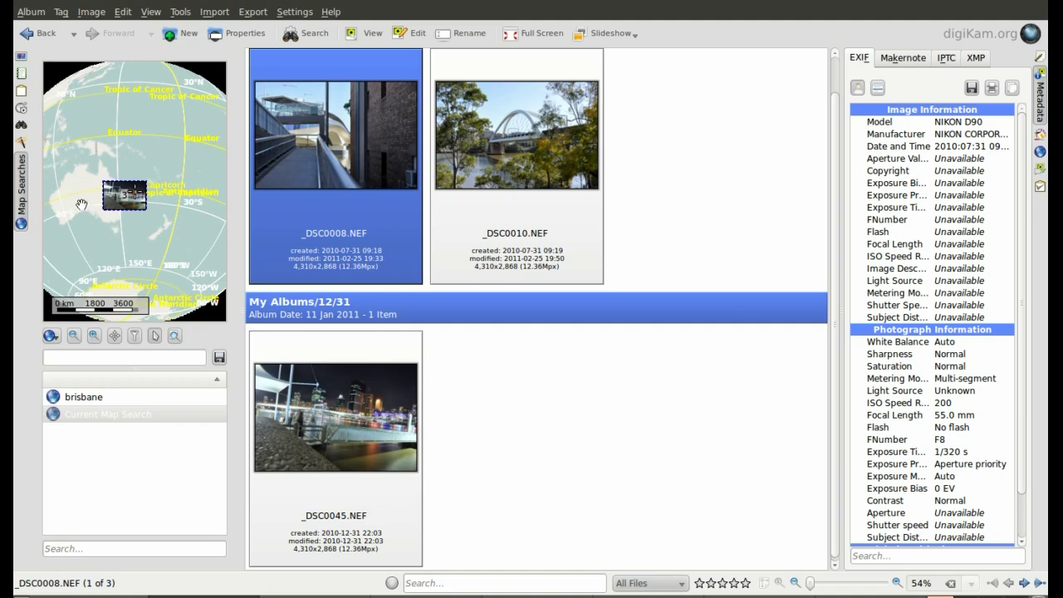
{"action": "scroll", "coordinate": [99, 196], "scroll_direction": "up", "scroll_amount": 2}
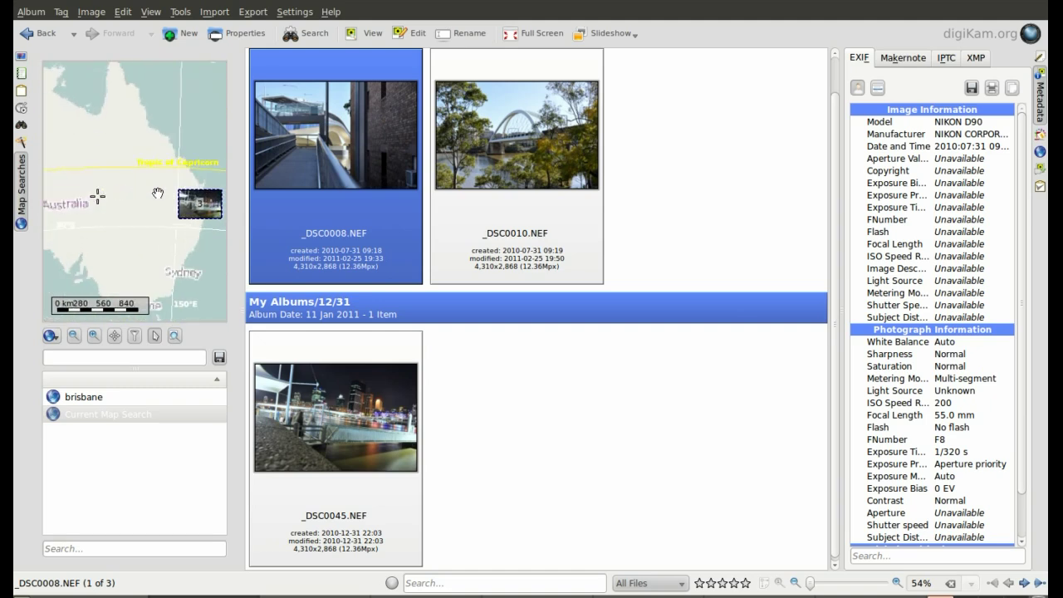
{"action": "scroll", "coordinate": [171, 203], "scroll_direction": "up", "scroll_amount": 2}
{"action": "left_click", "coordinate": [206, 208]}
Pan and zoom in on central Brisbane near West End to show the photo thumbnails.
{"action": "scroll", "coordinate": [206, 196], "scroll_direction": "up", "scroll_amount": 1}
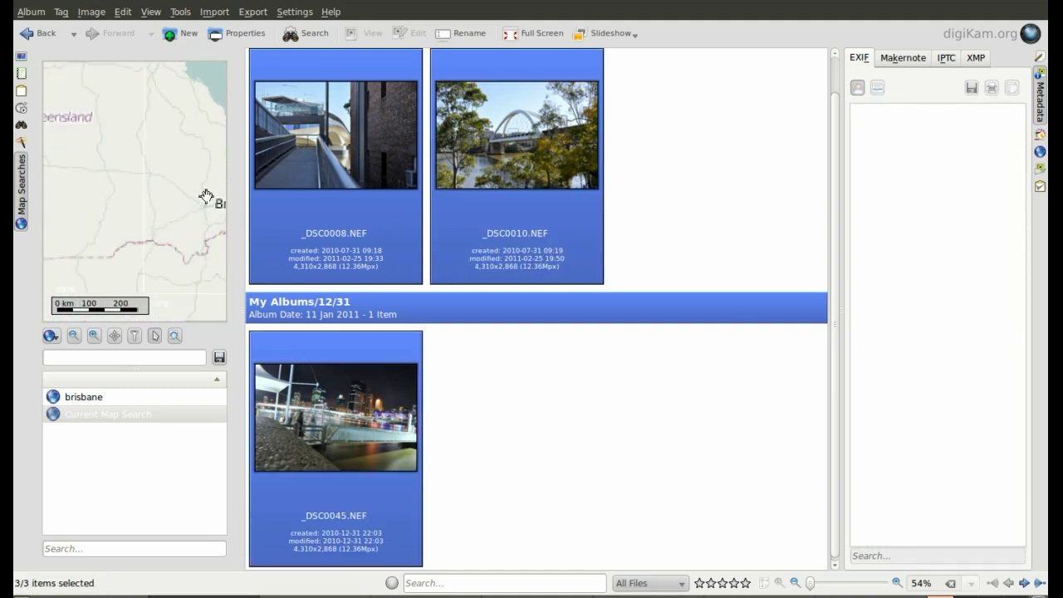
{"action": "left_click_drag", "start_coordinate": [199, 212], "coordinate": [125, 203]}
{"action": "scroll", "coordinate": [122, 219], "scroll_direction": "up", "scroll_amount": 1}
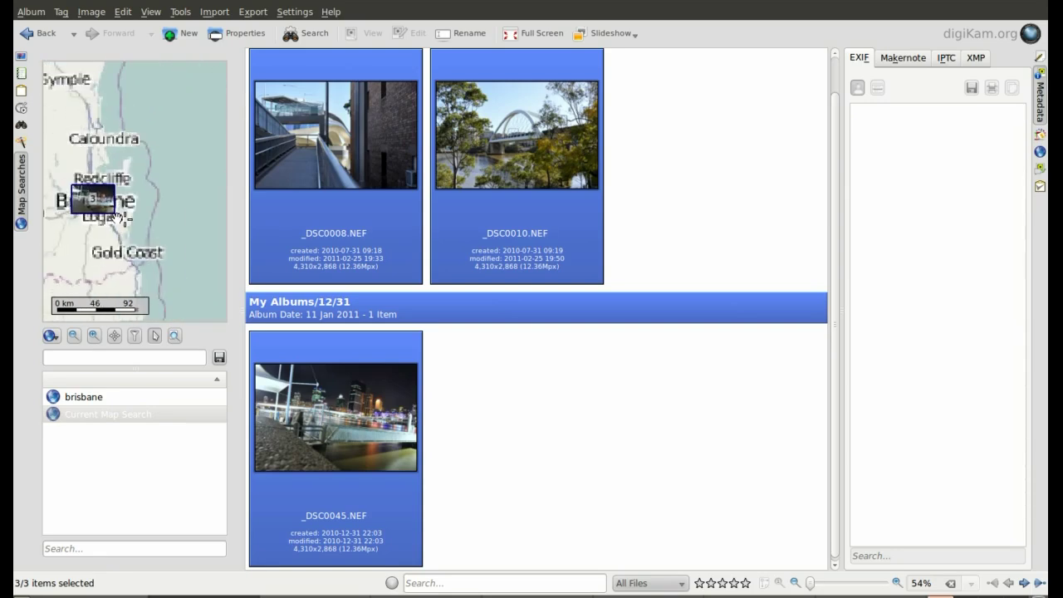
{"action": "scroll", "coordinate": [123, 219], "scroll_direction": "up", "scroll_amount": 1}
{"action": "scroll", "coordinate": [103, 152], "scroll_direction": "up", "scroll_amount": 2}
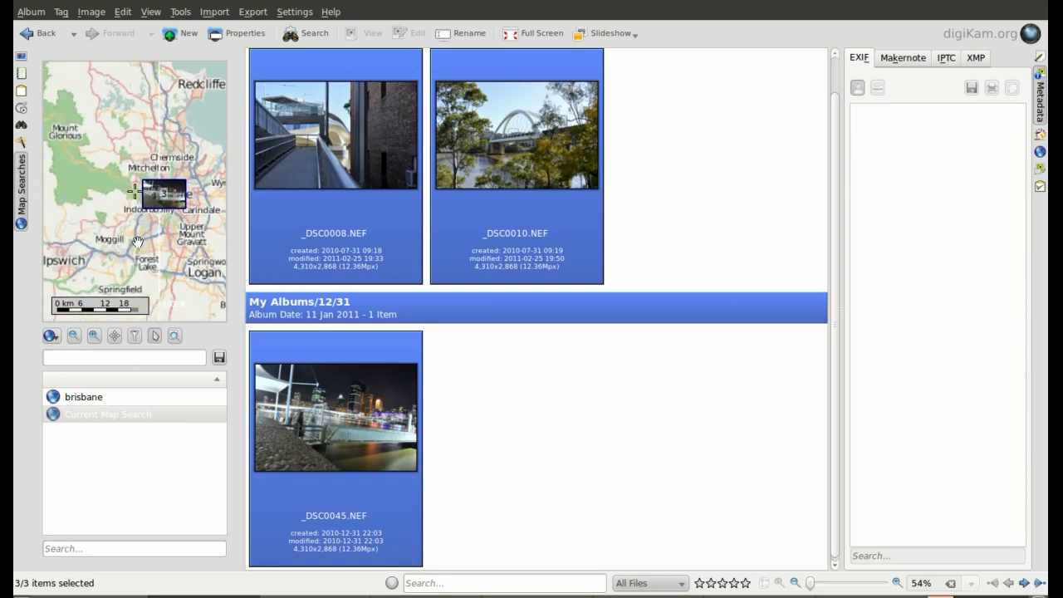
{"action": "scroll", "coordinate": [137, 242], "scroll_direction": "up", "scroll_amount": 3}
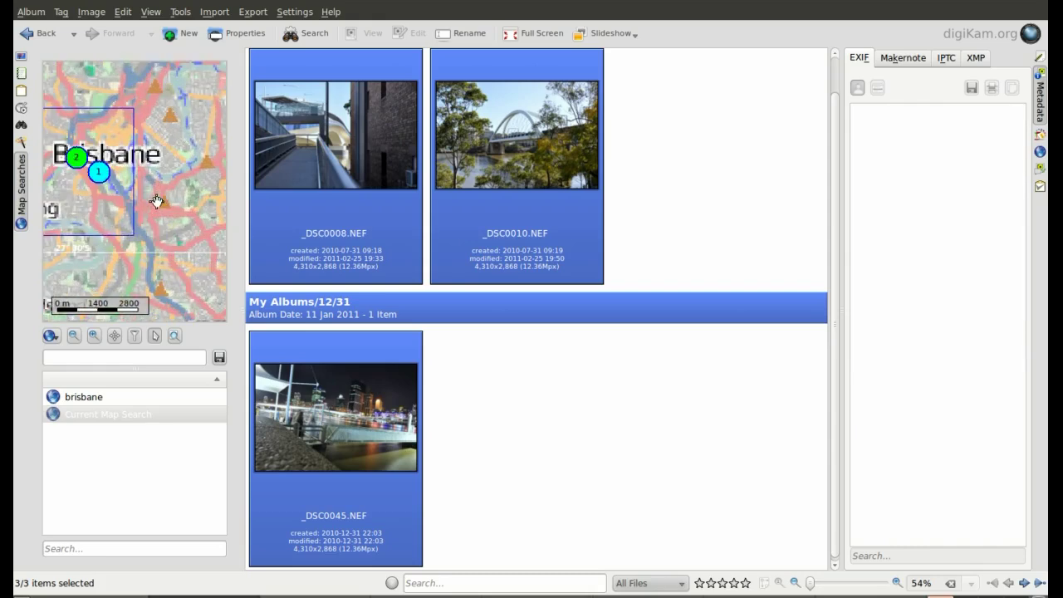
{"action": "scroll", "coordinate": [156, 201], "scroll_direction": "up", "scroll_amount": 2}
{"action": "left_click_drag", "start_coordinate": [101, 157], "coordinate": [184, 200]}
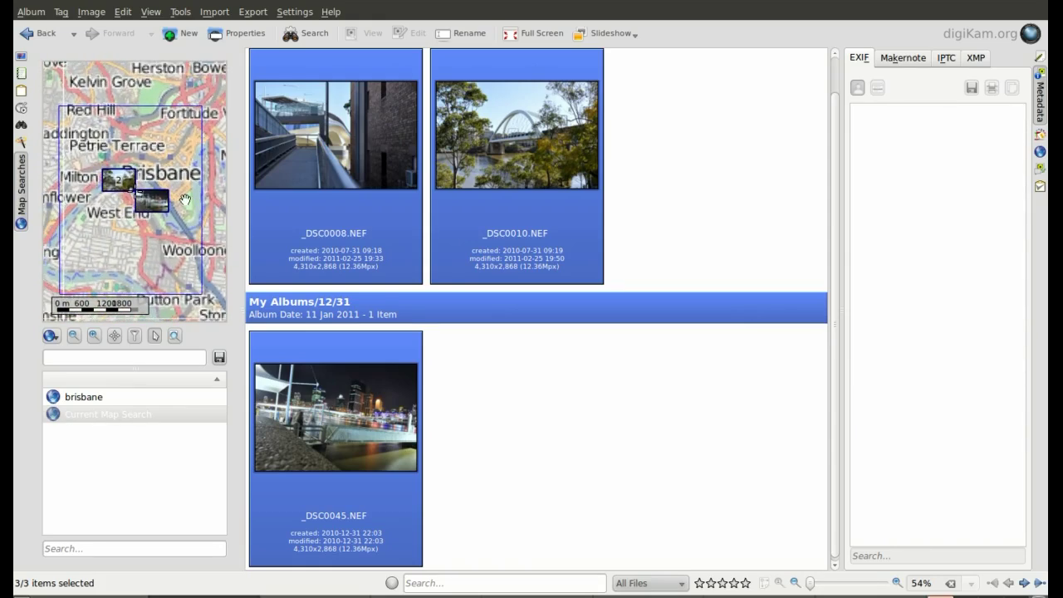
{"action": "scroll", "coordinate": [183, 212], "scroll_direction": "up", "scroll_amount": 1}
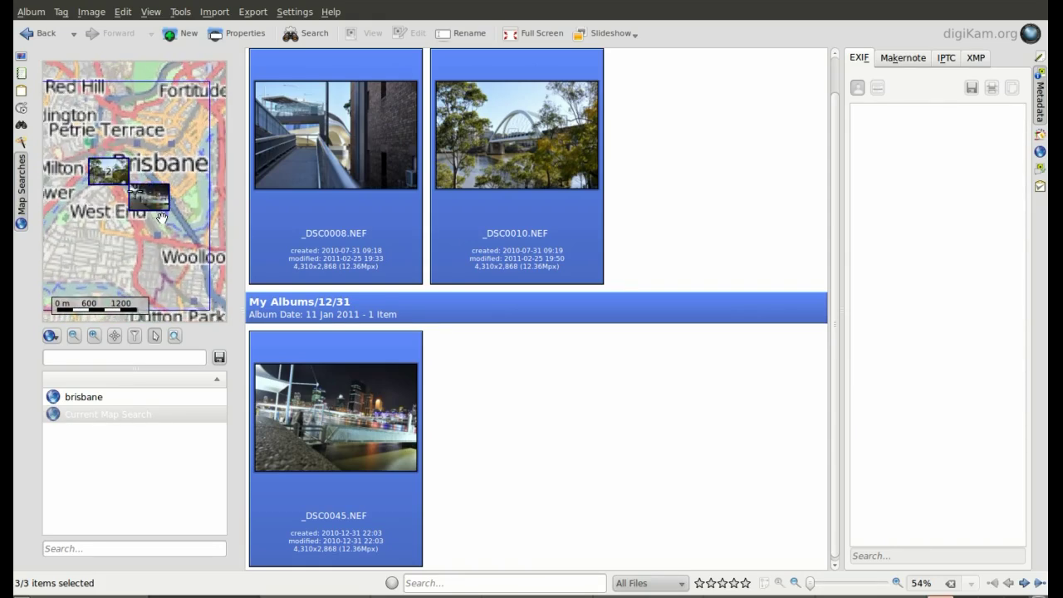
Compare GPS metadata of _DSC0008, _DSC0010 and _DSC0045.NEF, ending on _DSC0045's unavailable fields.
{"action": "left_click", "coordinate": [365, 156]}
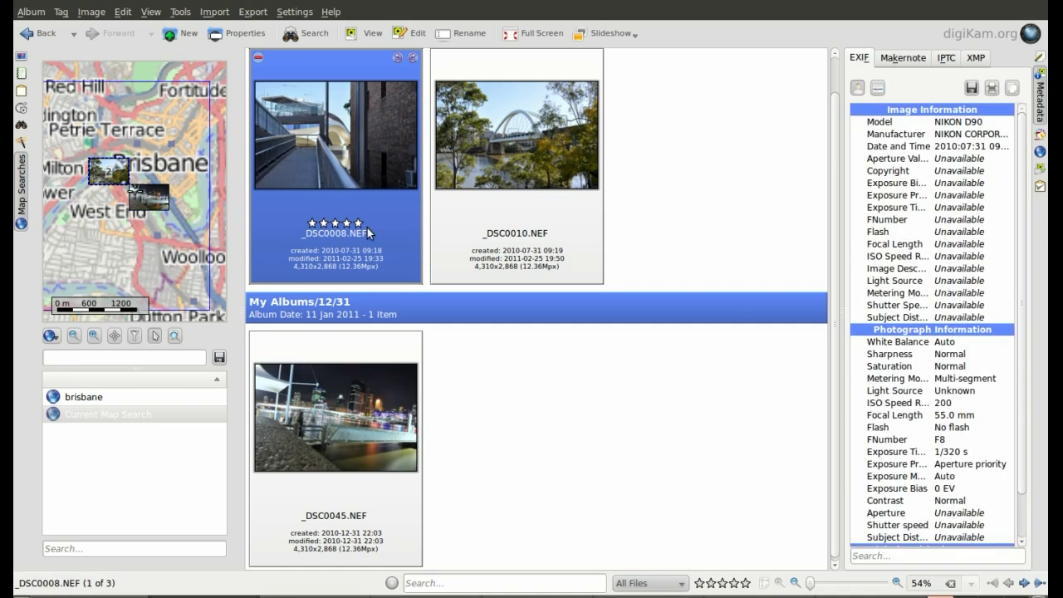
{"action": "scroll", "coordinate": [895, 229], "scroll_direction": "down", "scroll_amount": 2}
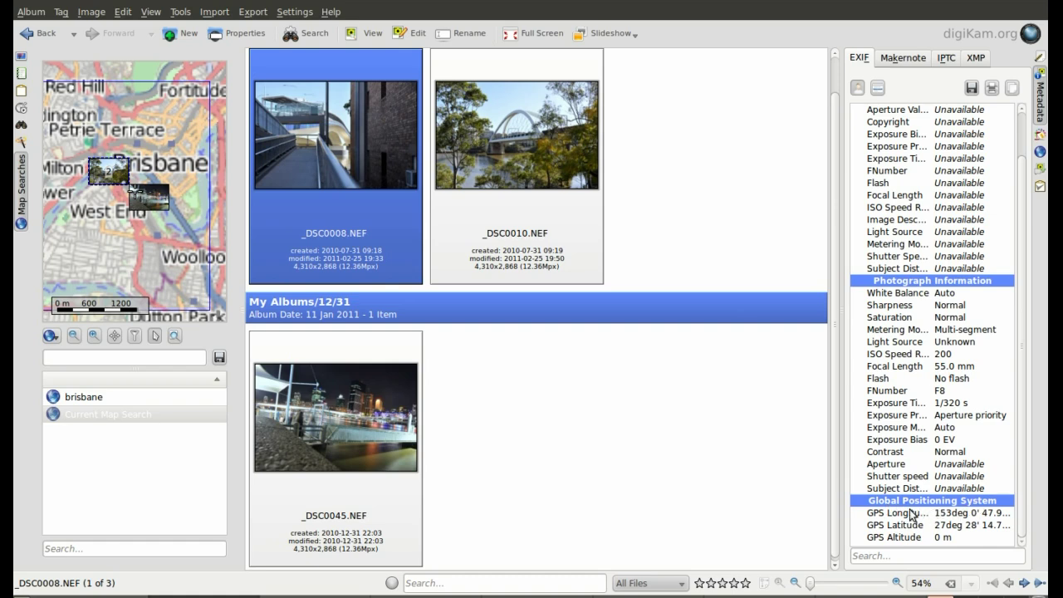
{"action": "scroll", "coordinate": [929, 513], "scroll_direction": "up", "scroll_amount": 1}
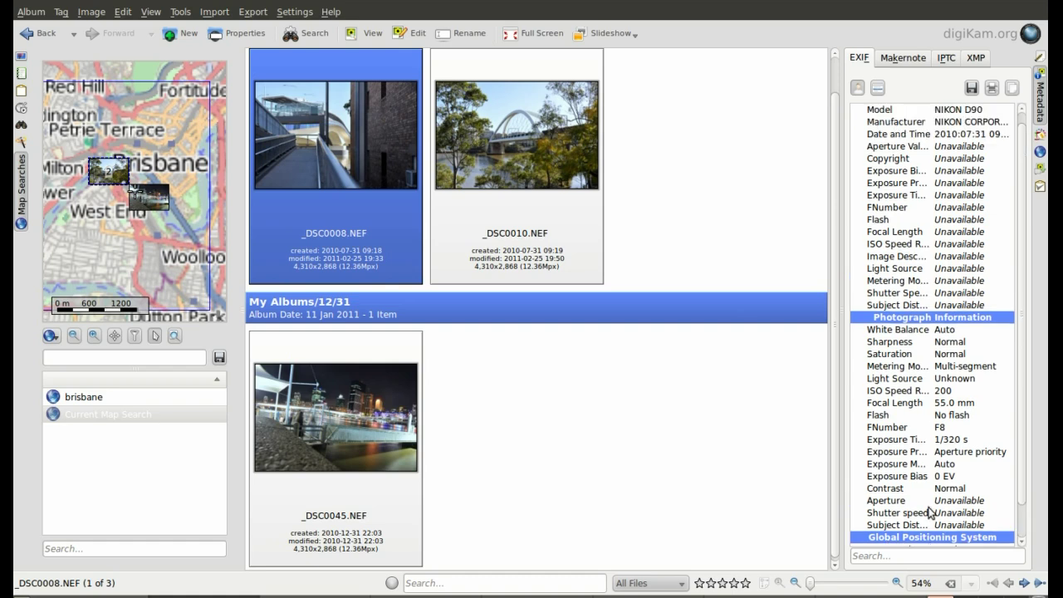
{"action": "scroll", "coordinate": [928, 513], "scroll_direction": "down", "scroll_amount": 1}
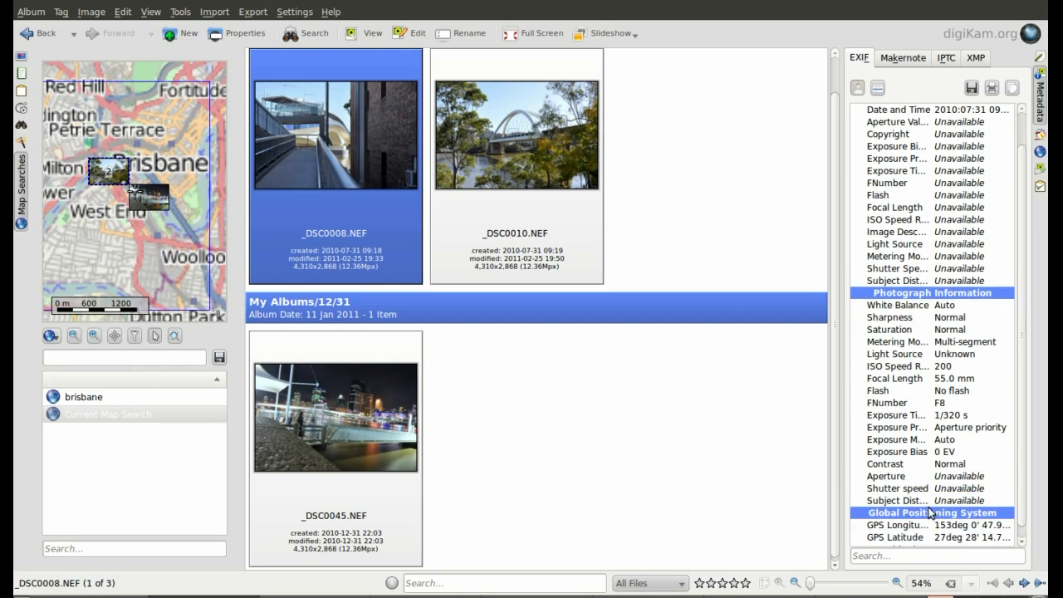
{"action": "left_click", "coordinate": [517, 153]}
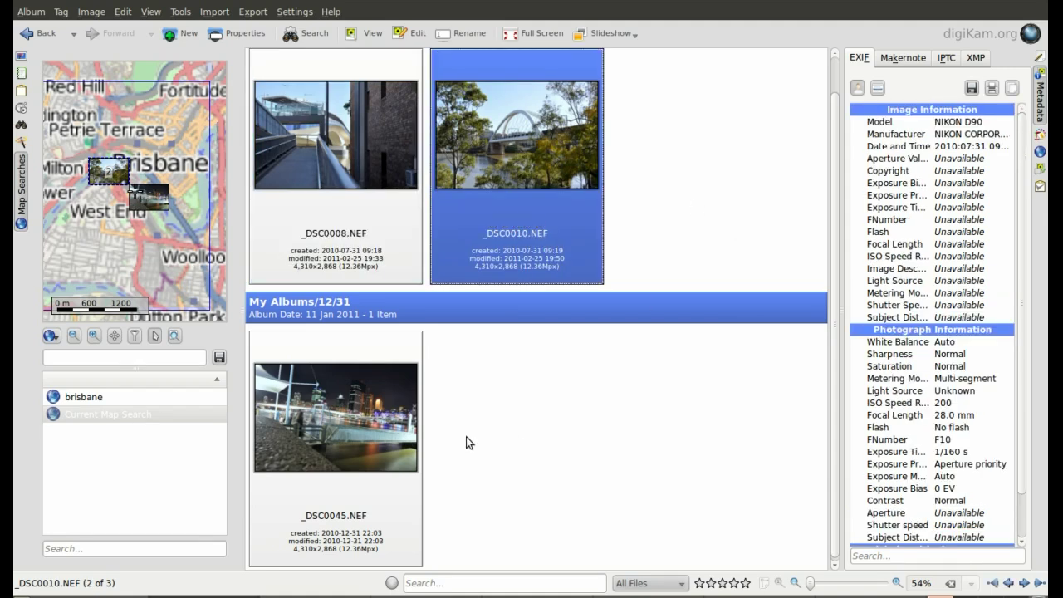
{"action": "left_click", "coordinate": [366, 405]}
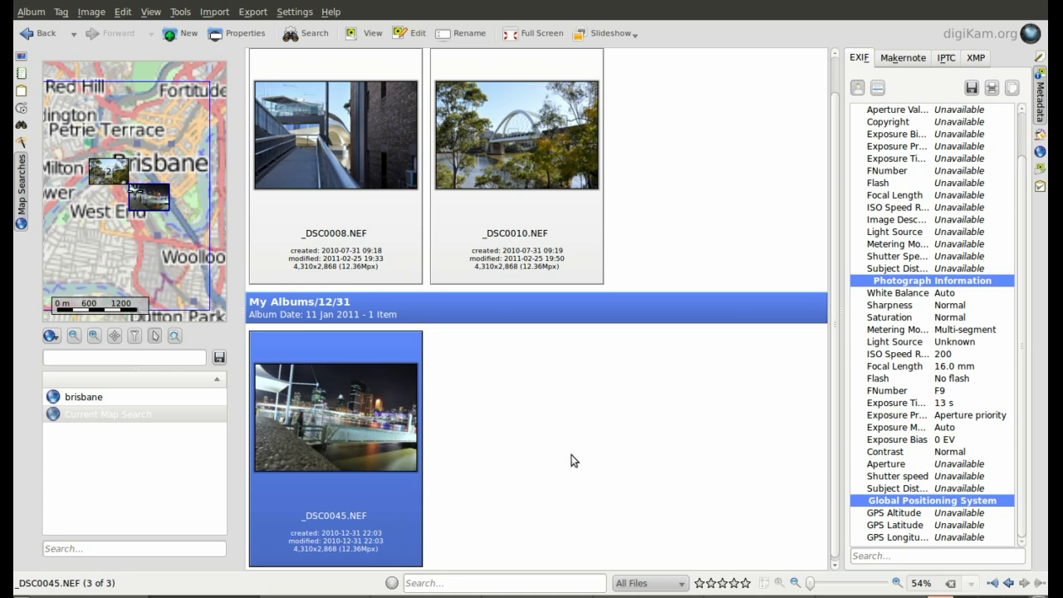
{"action": "left_click", "coordinate": [83, 12]}
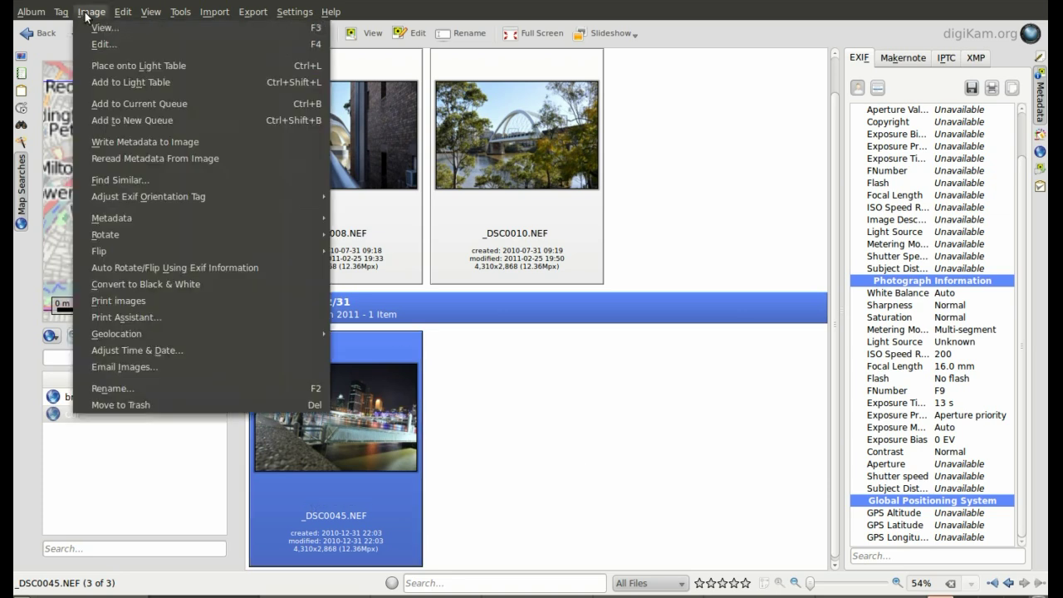
{"action": "mouse_move", "coordinate": [174, 336]}
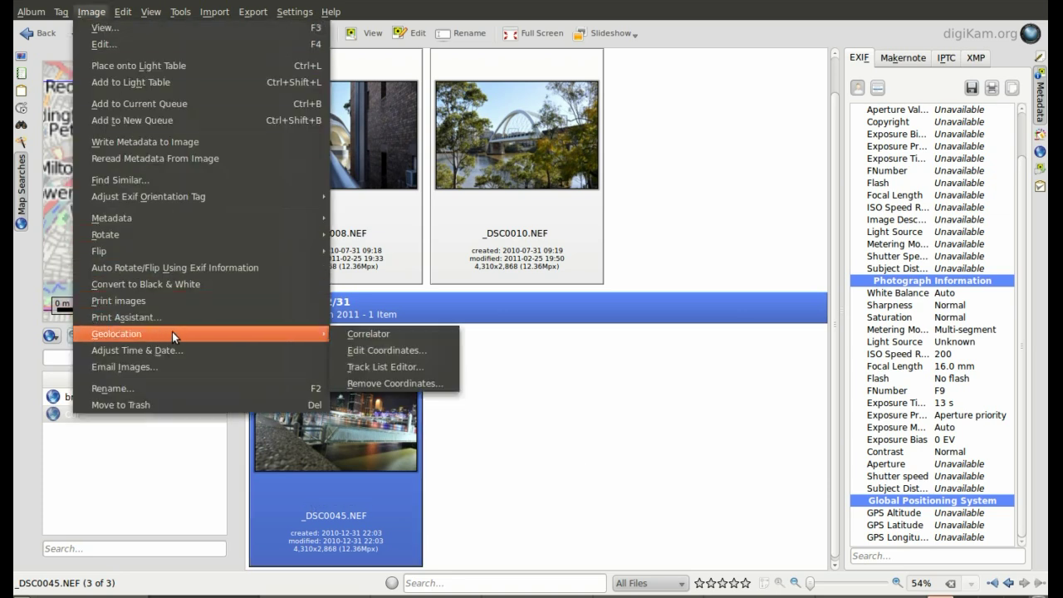
{"action": "left_click", "coordinate": [388, 352]}
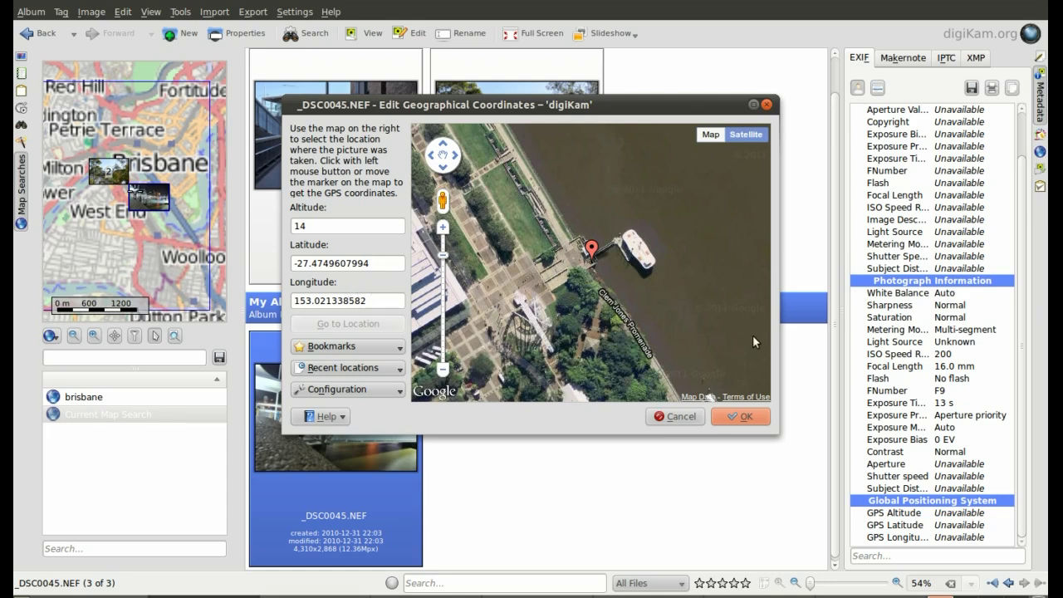
{"action": "left_click", "coordinate": [673, 416]}
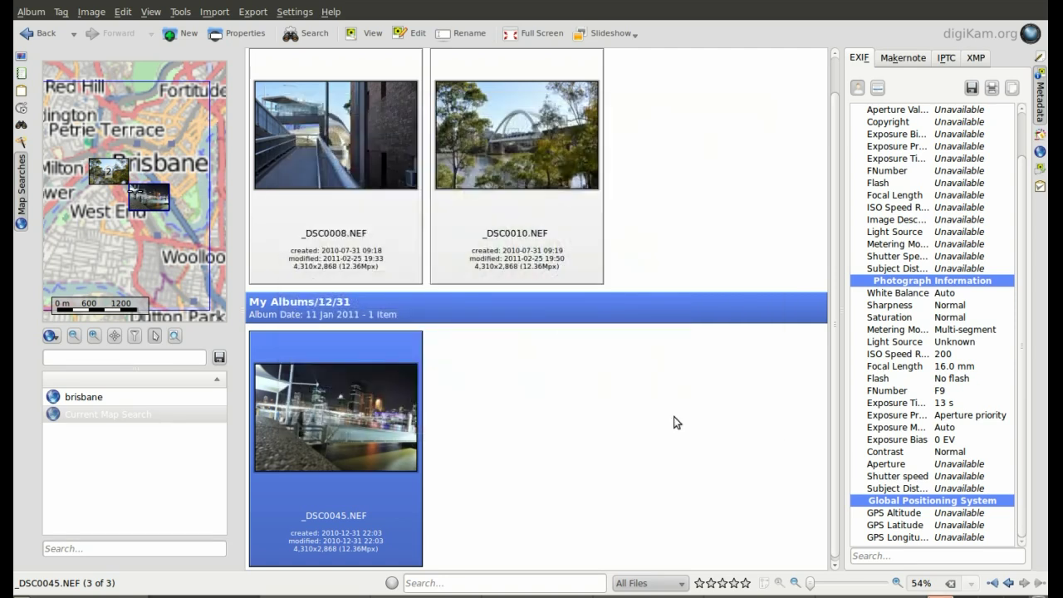
Switch to the 2010/07/31 album and confirm purple_flower3dsc52.jpg has no GPS data.
{"action": "left_click", "coordinate": [22, 55]}
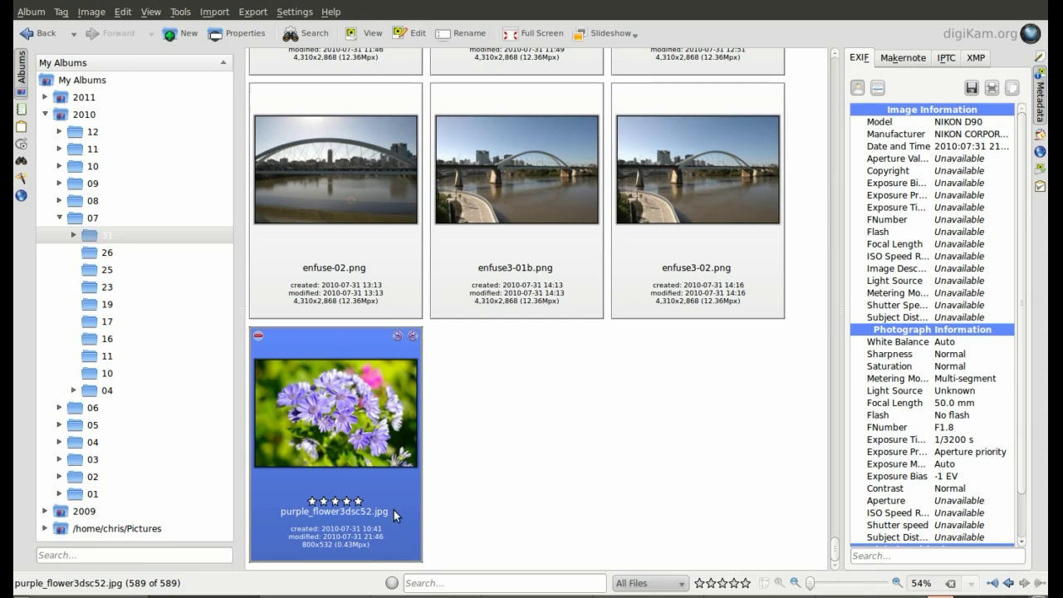
{"action": "scroll", "coordinate": [962, 471], "scroll_direction": "down", "scroll_amount": 2}
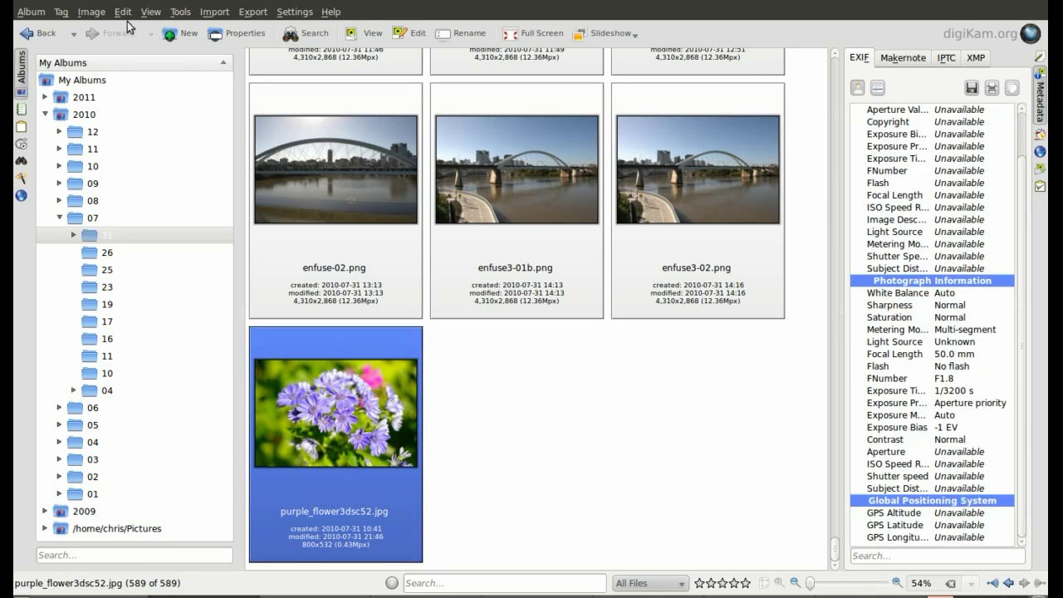
{"action": "left_click", "coordinate": [93, 13]}
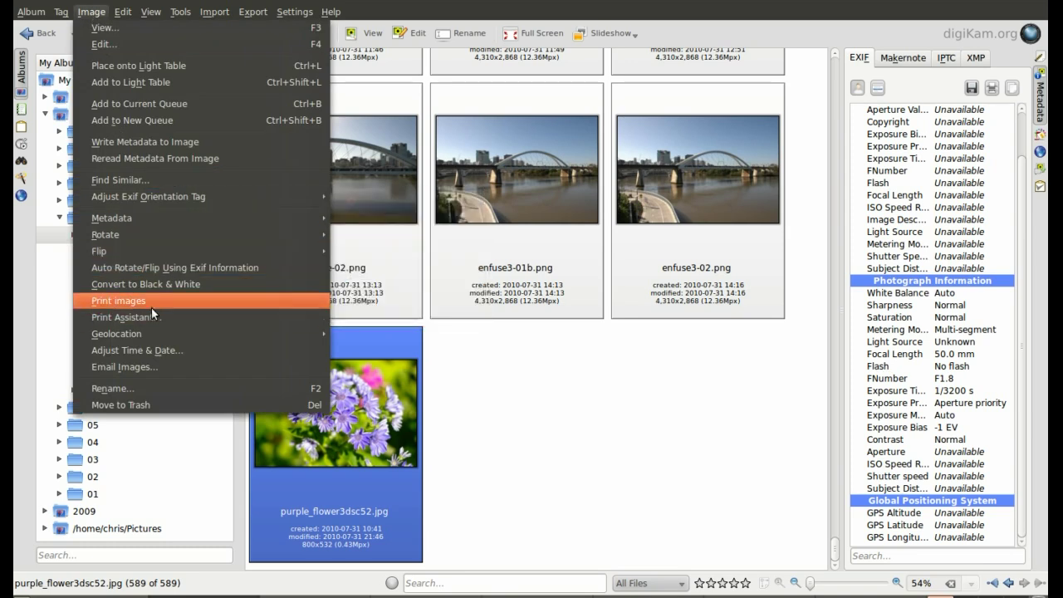
Open Edit Coordinates for the flower photo and zoom the map toward Spring Hill.
{"action": "mouse_move", "coordinate": [203, 333]}
{"action": "left_click", "coordinate": [380, 354]}
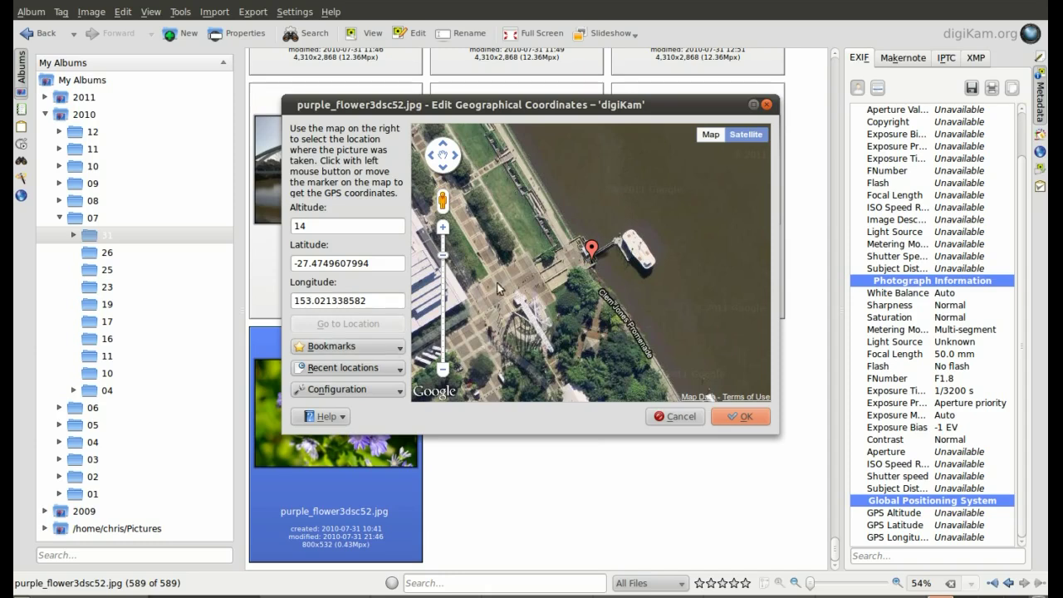
{"action": "scroll", "coordinate": [573, 237], "scroll_direction": "down", "scroll_amount": 1}
{"action": "scroll", "coordinate": [573, 232], "scroll_direction": "down", "scroll_amount": 1}
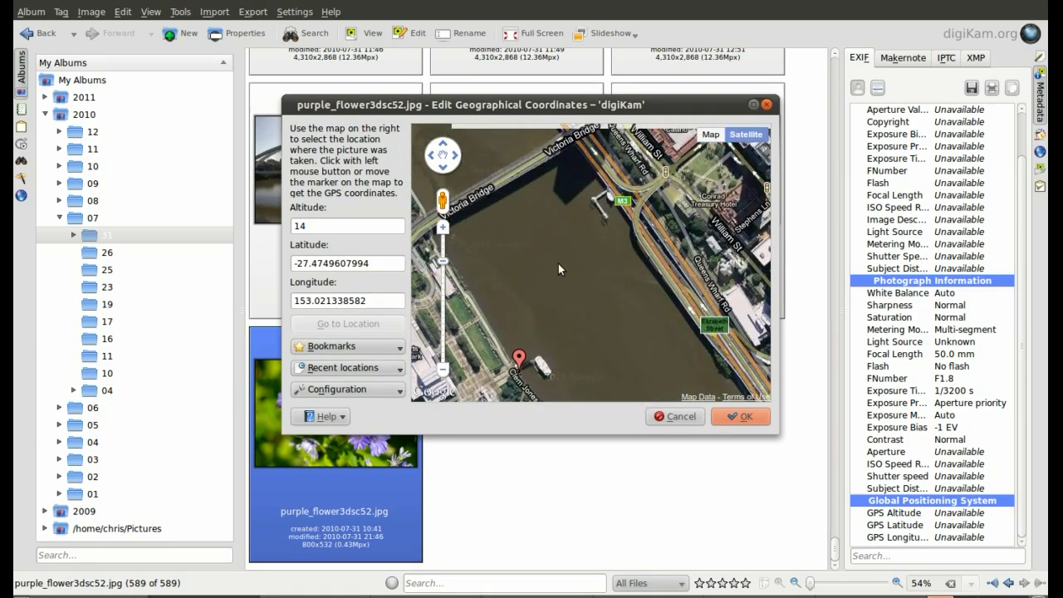
{"action": "scroll", "coordinate": [559, 239], "scroll_direction": "down", "scroll_amount": 1}
{"action": "scroll", "coordinate": [596, 183], "scroll_direction": "down", "scroll_amount": 1}
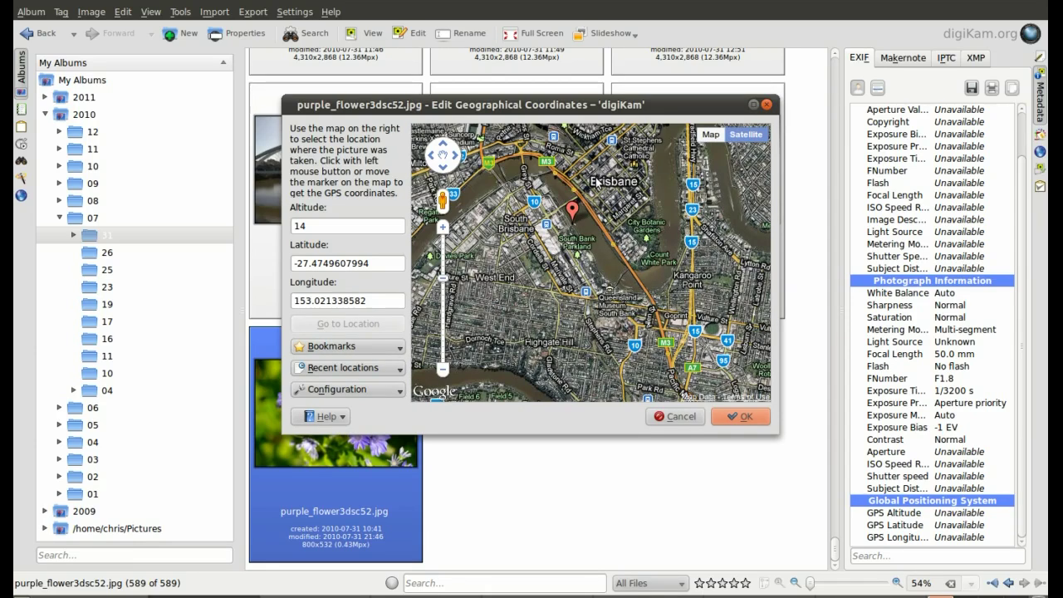
{"action": "left_click_drag", "start_coordinate": [624, 159], "coordinate": [618, 251]}
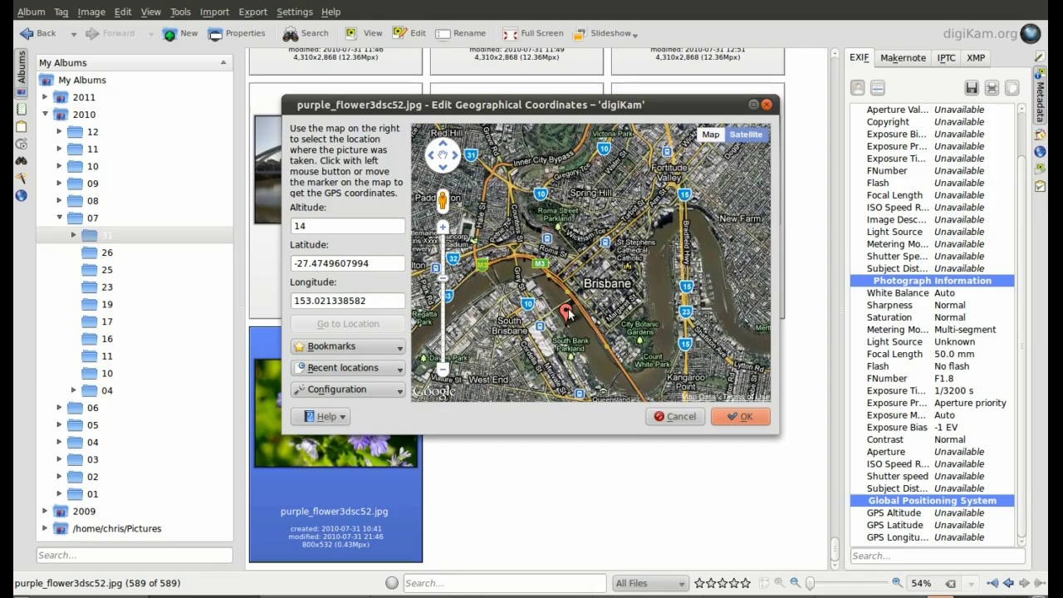
Place the marker in Roma Street Parkland, Brisbane, with altitude 27, and accept it.
{"action": "left_click_drag", "start_coordinate": [567, 300], "coordinate": [553, 201]}
{"action": "scroll", "coordinate": [565, 216], "scroll_direction": "up", "scroll_amount": 3}
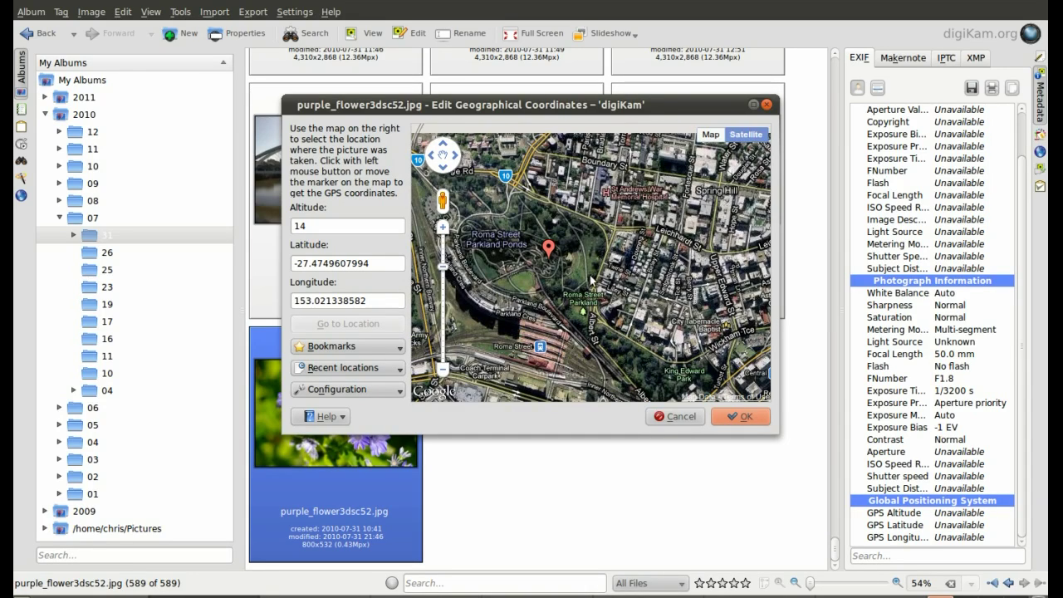
{"action": "scroll", "coordinate": [557, 214], "scroll_direction": "up", "scroll_amount": 2}
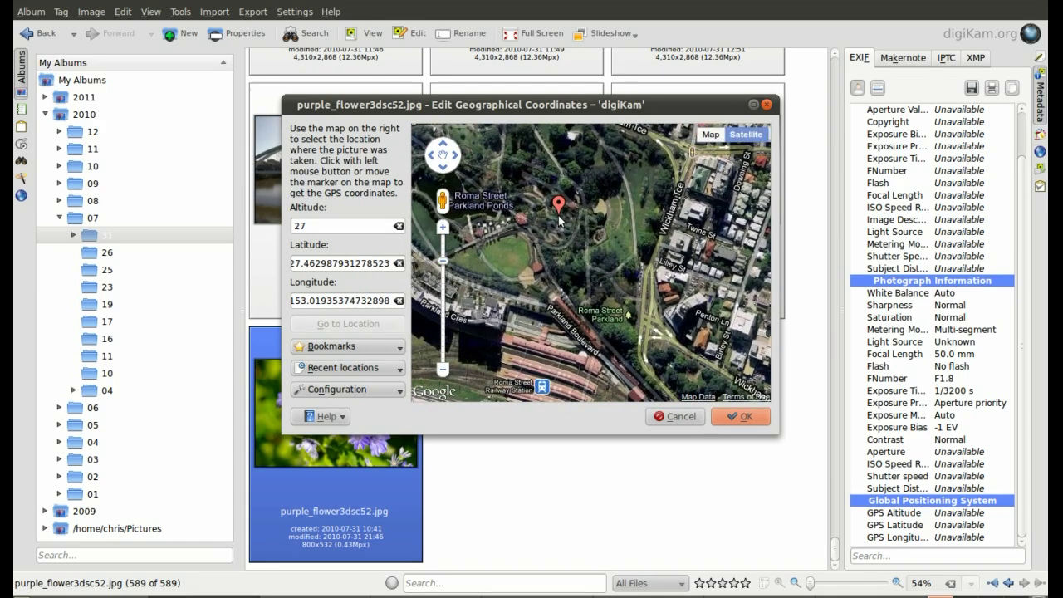
{"action": "scroll", "coordinate": [570, 230], "scroll_direction": "up", "scroll_amount": 3}
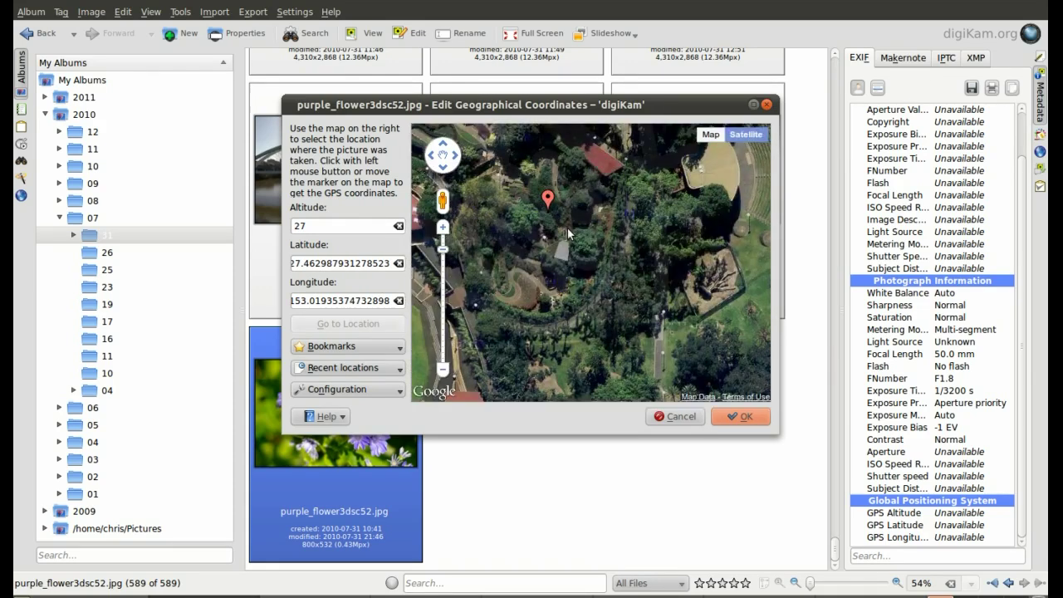
{"action": "left_click", "coordinate": [569, 228]}
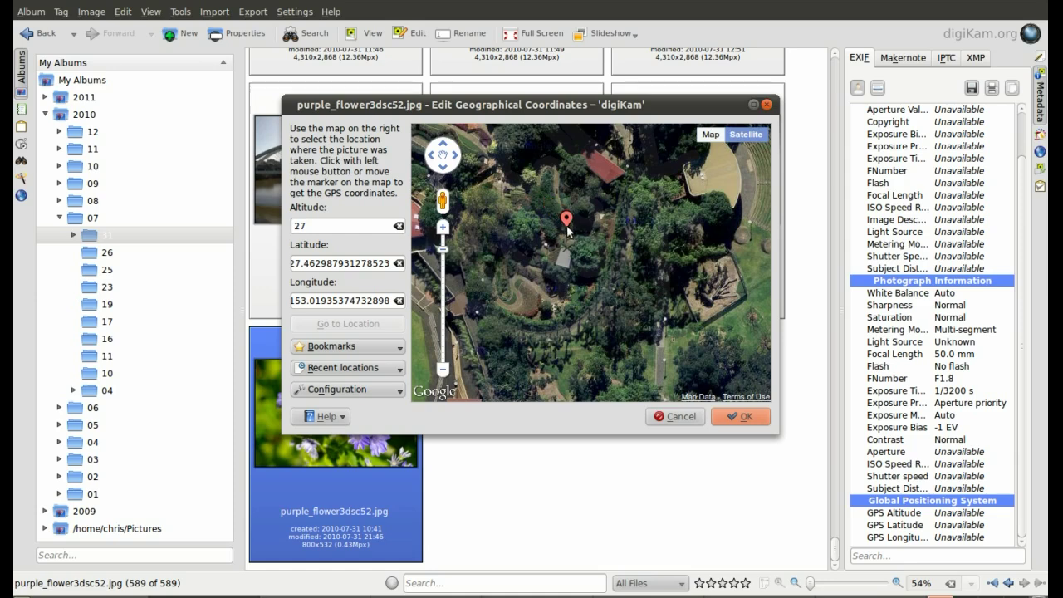
{"action": "left_click_drag", "start_coordinate": [568, 226], "coordinate": [561, 264]}
{"action": "left_click", "coordinate": [754, 415]}
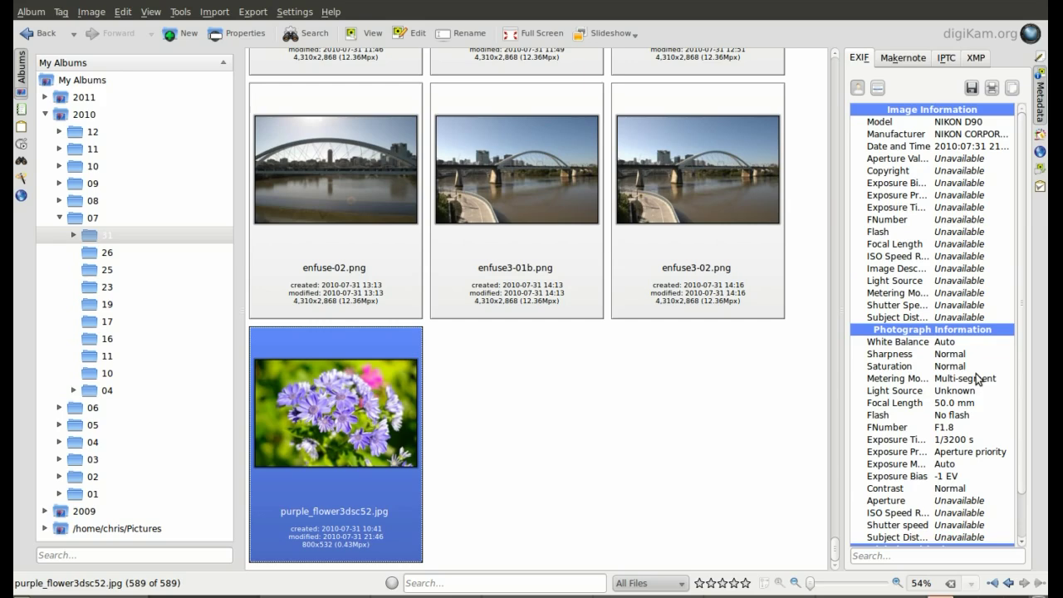
Scroll the EXIF panel to the GPS section showing latitude 27deg 27.79070' and altitude 27 m.
{"action": "scroll", "coordinate": [980, 382], "scroll_direction": "down", "scroll_amount": 2}
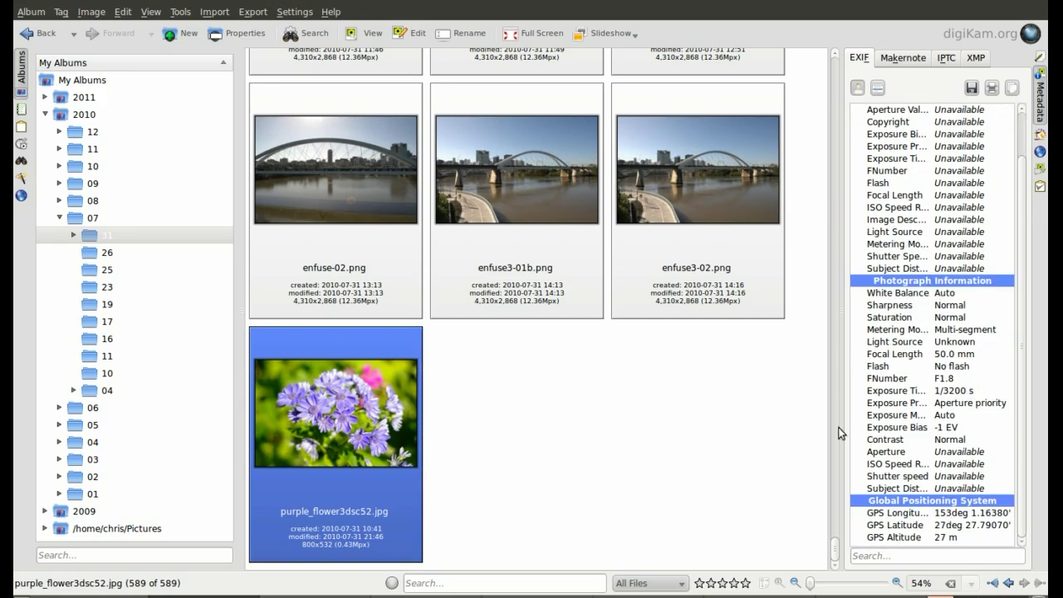
Geotag _DSC0045.NEF at -27.4749607994, 153.021338582, altitude 14, via Edit Coordinates.
{"action": "left_click", "coordinate": [21, 197]}
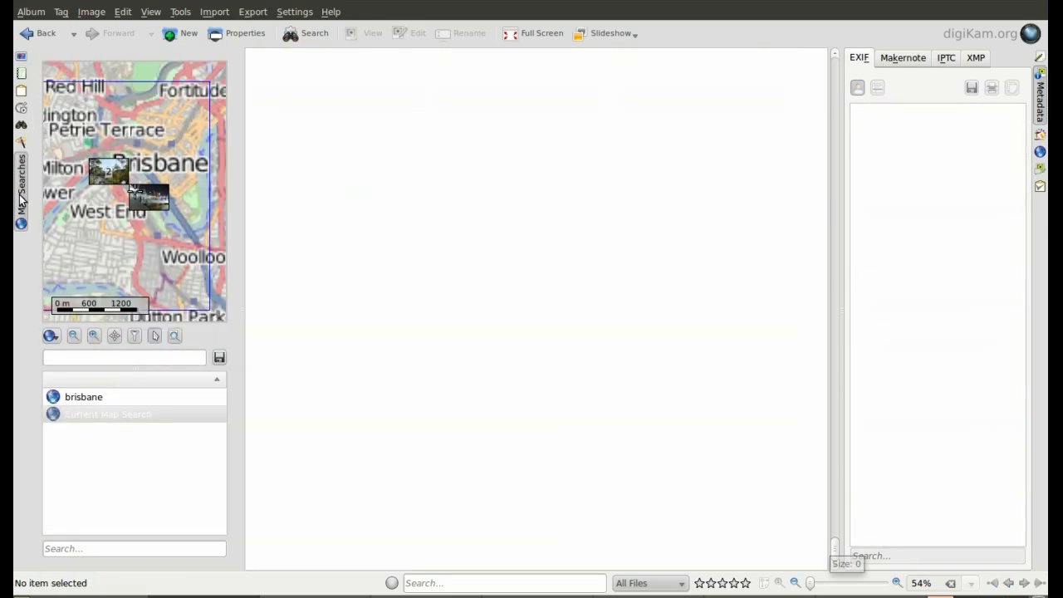
{"action": "left_click", "coordinate": [380, 433]}
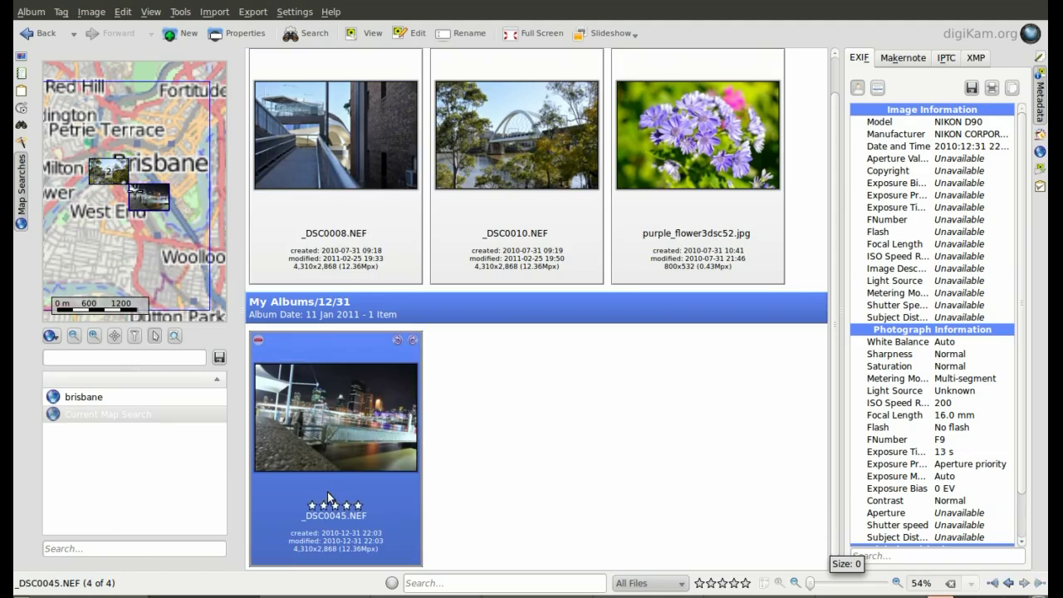
{"action": "left_click", "coordinate": [98, 13]}
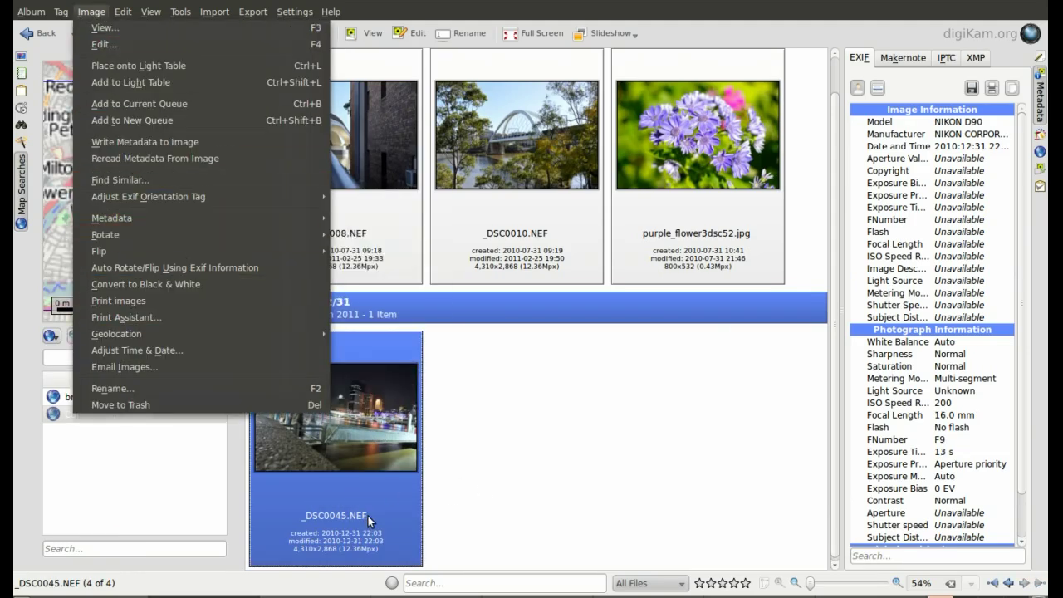
{"action": "mouse_move", "coordinate": [173, 338]}
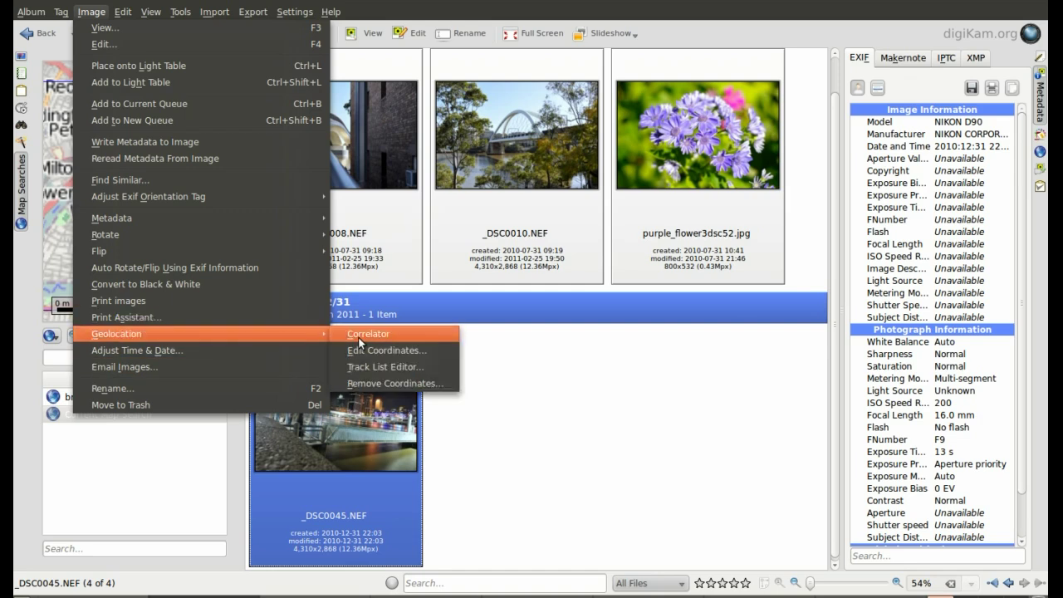
{"action": "left_click", "coordinate": [384, 350]}
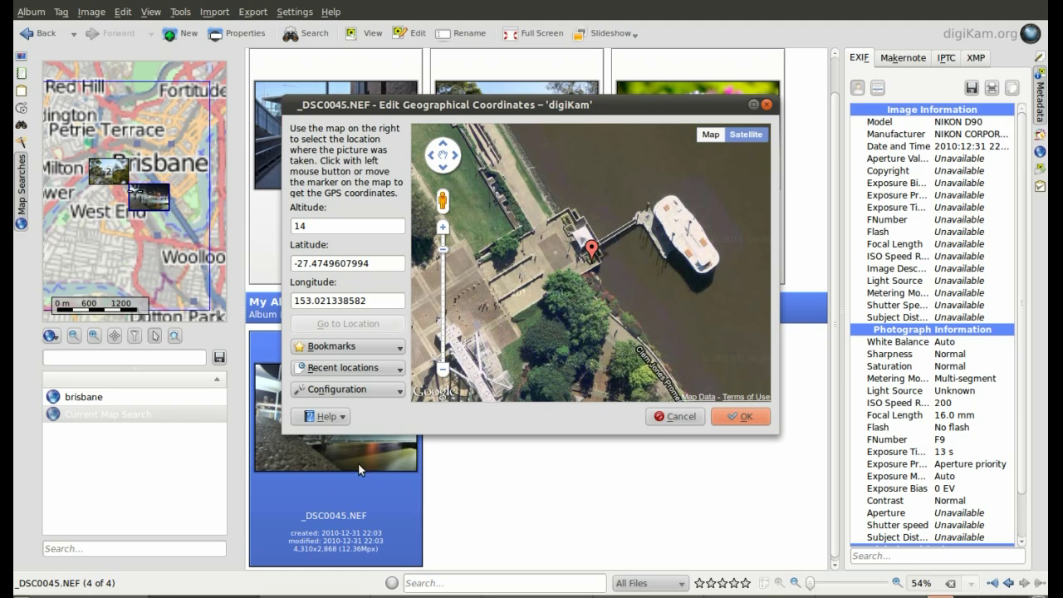
{"action": "left_click", "coordinate": [739, 417]}
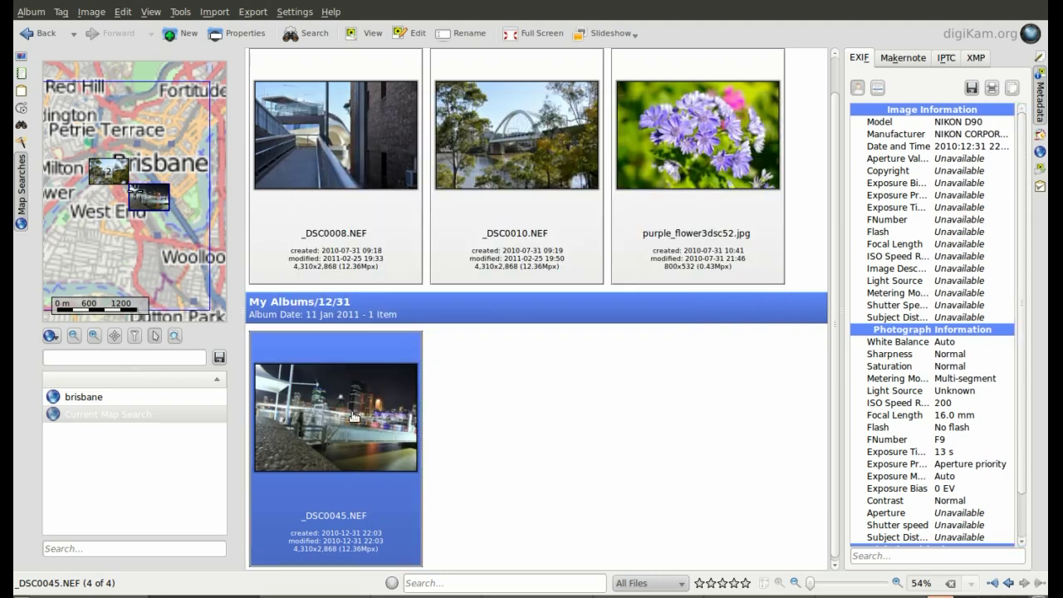
{"action": "mouse_move", "coordinate": [344, 418]}
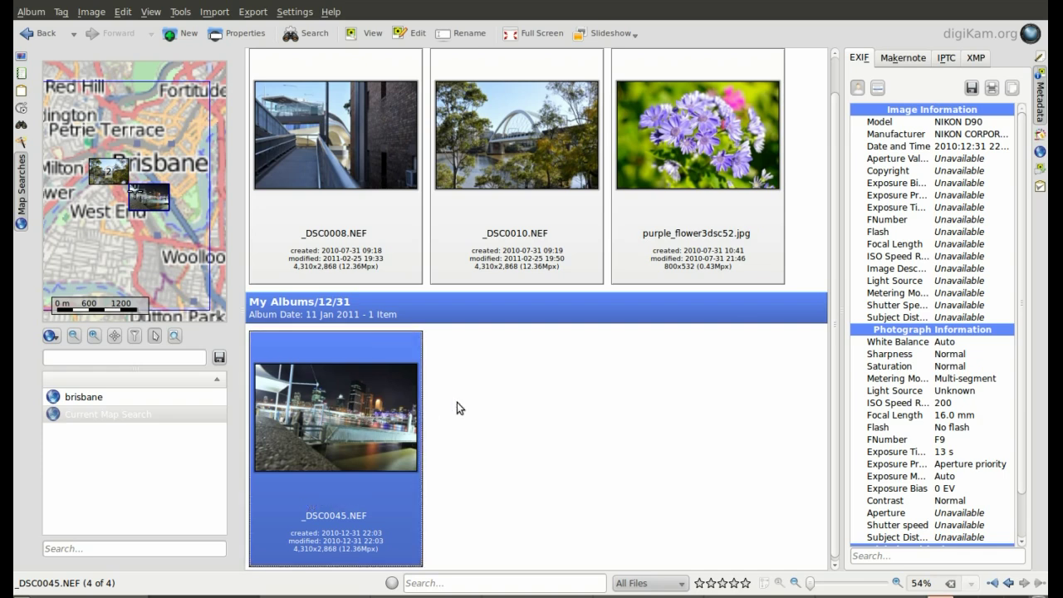
Check digiKam's version (1.4.0 on KDE 4.5.1) in the About dialog, then close it.
{"action": "left_click", "coordinate": [331, 11]}
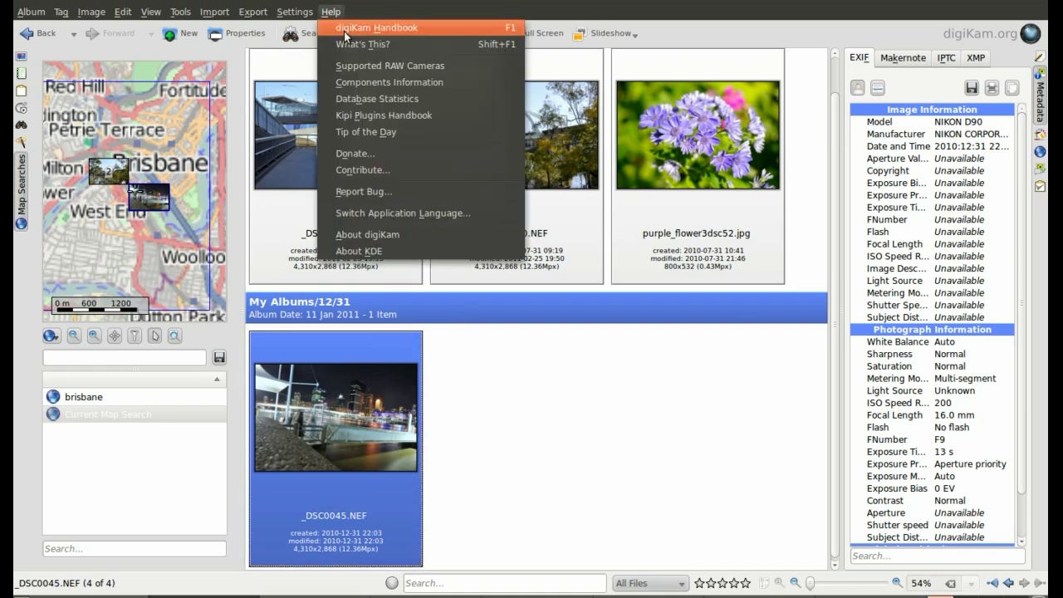
{"action": "left_click", "coordinate": [383, 237]}
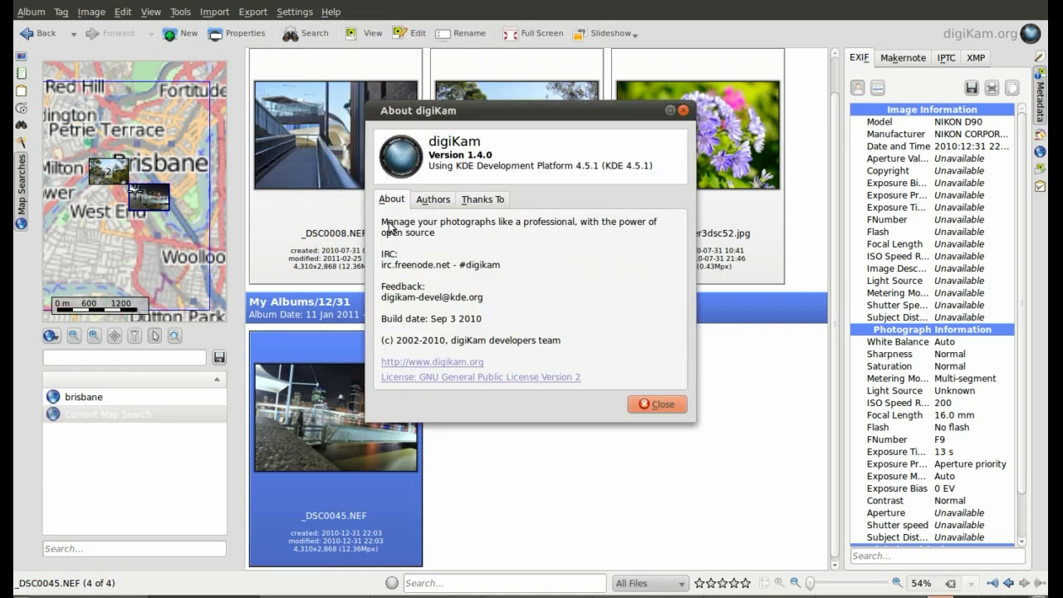
{"action": "left_click_drag", "start_coordinate": [484, 119], "coordinate": [453, 219]}
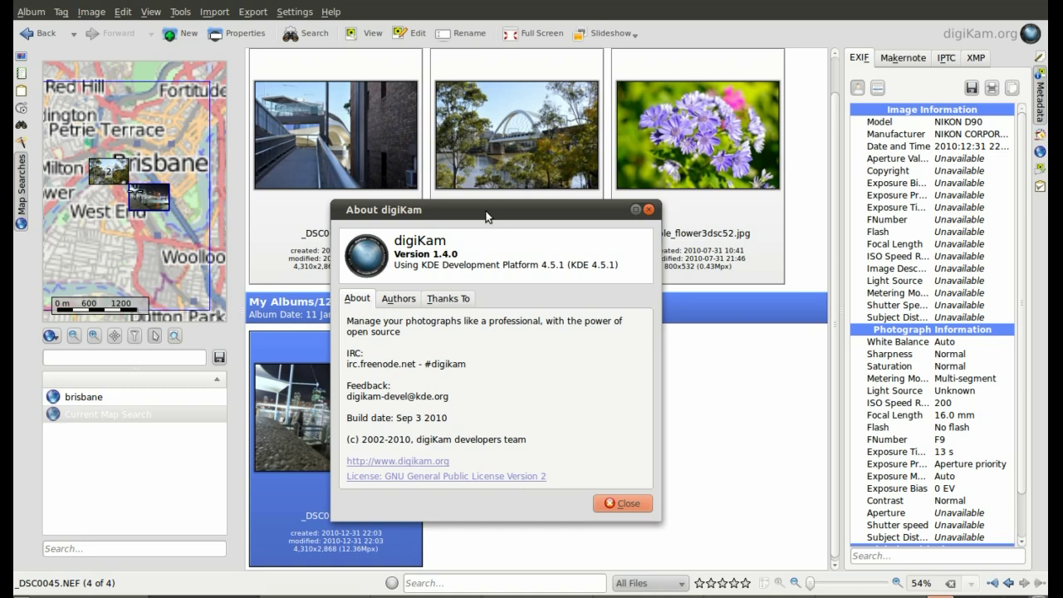
{"action": "left_click_drag", "start_coordinate": [485, 216], "coordinate": [616, 100]}
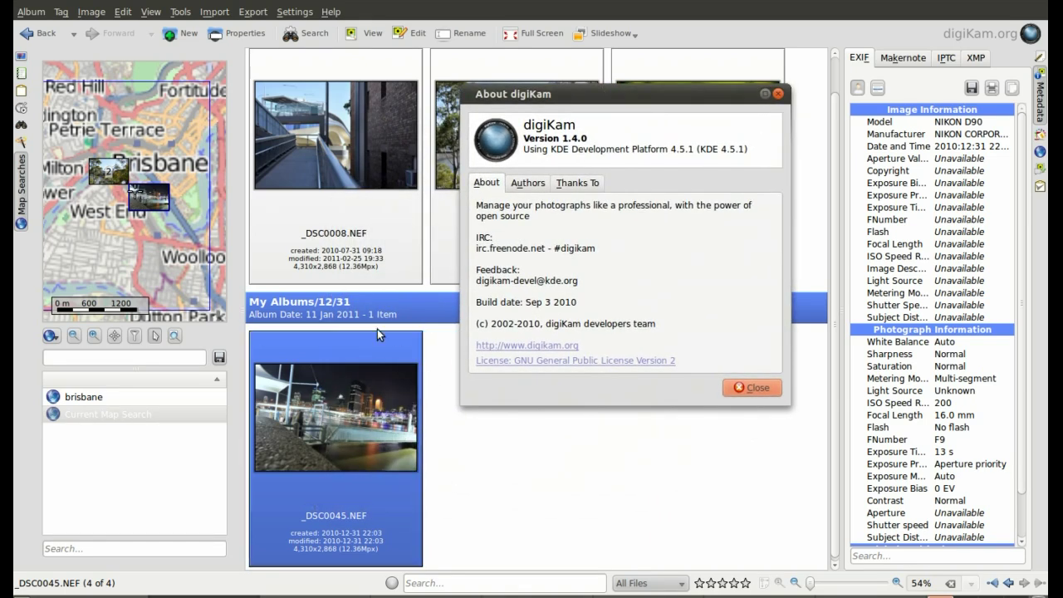
{"action": "left_click", "coordinate": [761, 387]}
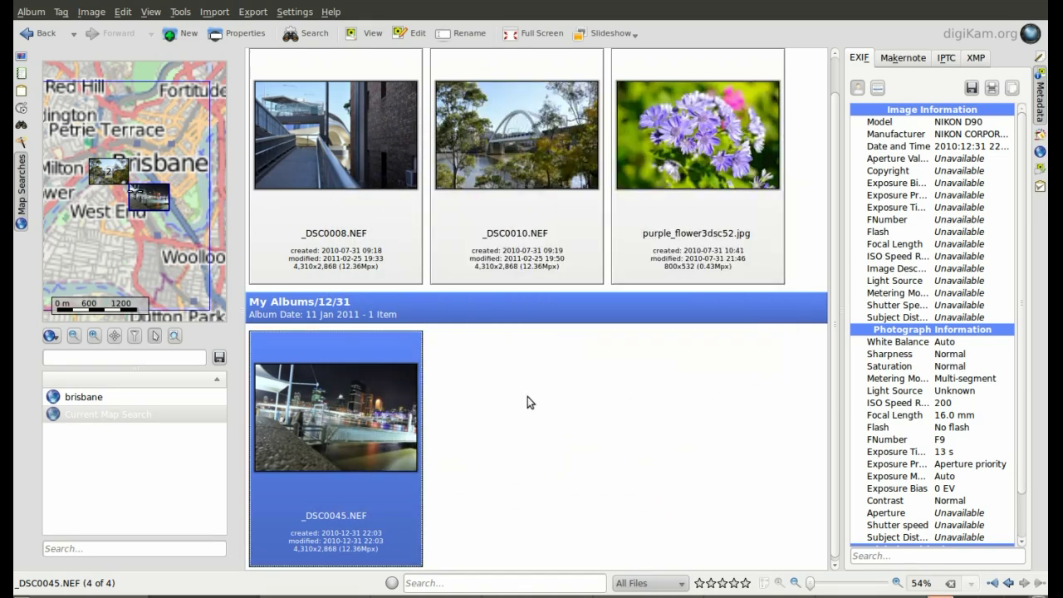
Select _DSC0008.NEF and purple_flower3dsc52.jpg, then show the zoomed-in Geolocation map of Brisbane.
{"action": "left_click", "coordinate": [349, 170]}
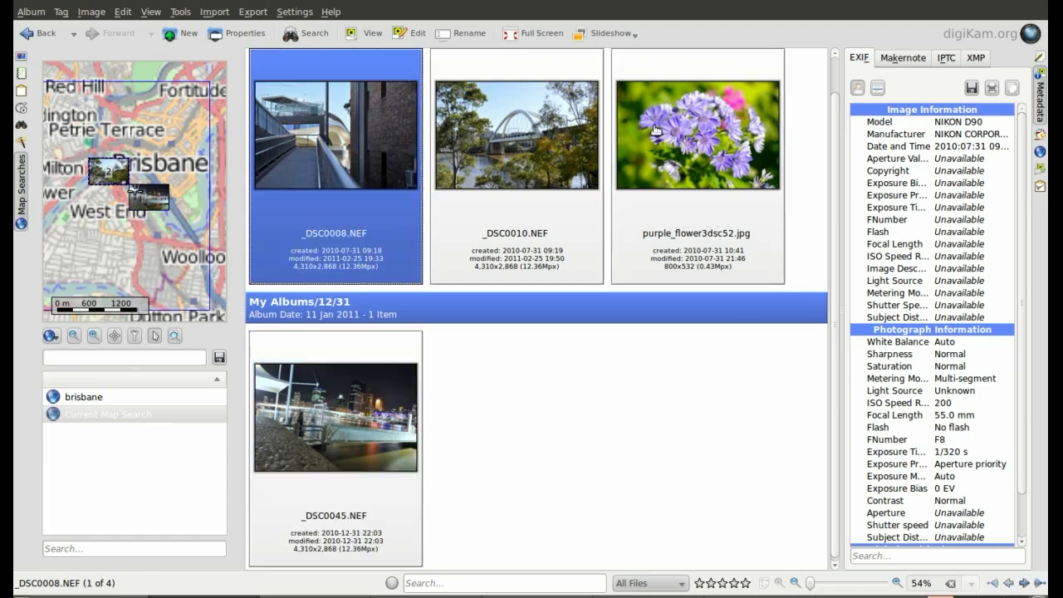
{"action": "left_click", "coordinate": [685, 138]}
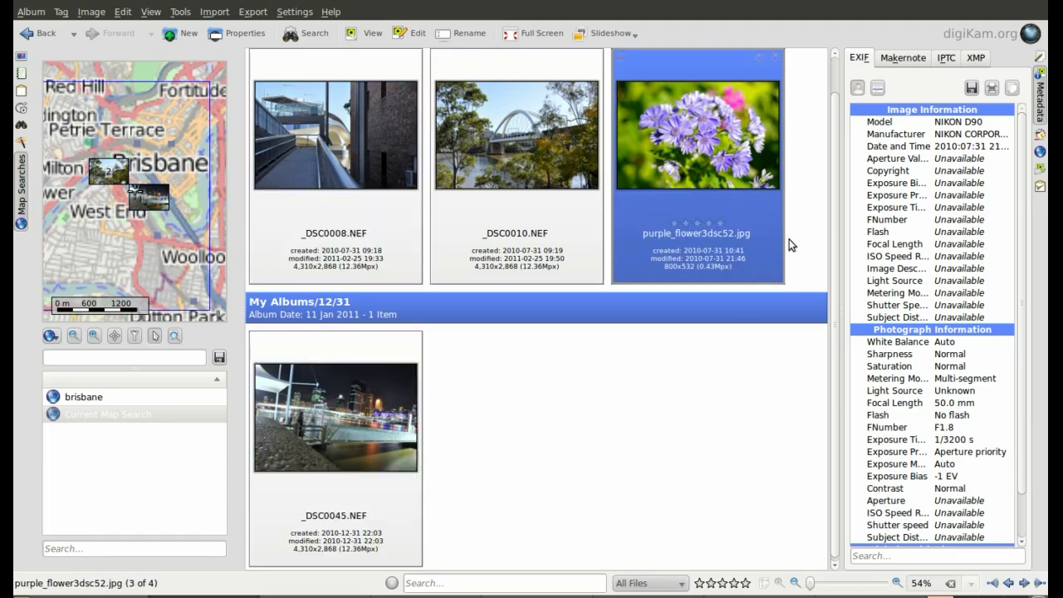
{"action": "left_click", "coordinate": [1040, 149]}
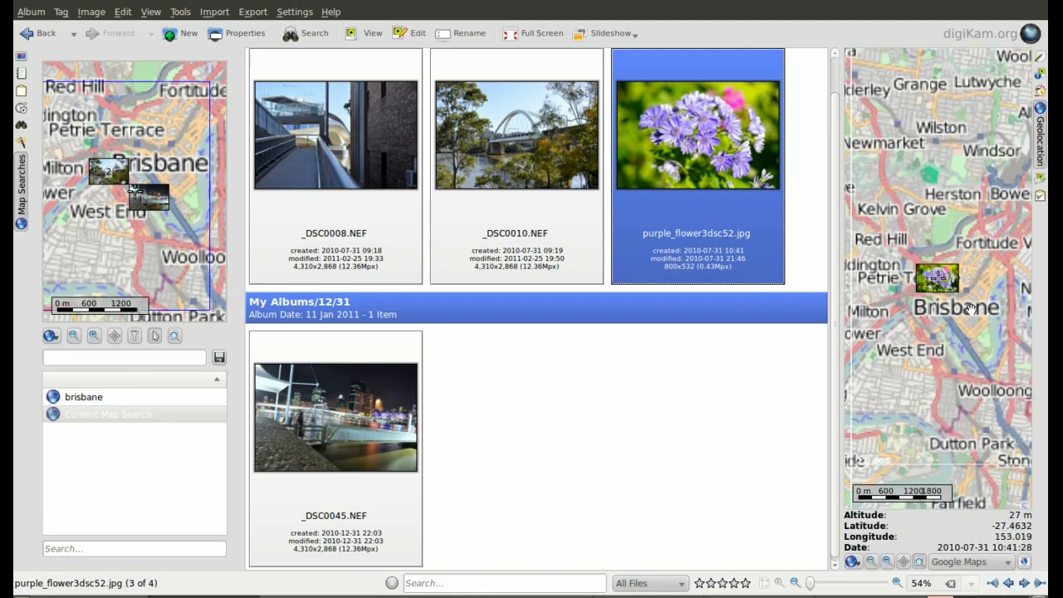
{"action": "scroll", "coordinate": [970, 309], "scroll_direction": "up", "scroll_amount": 2}
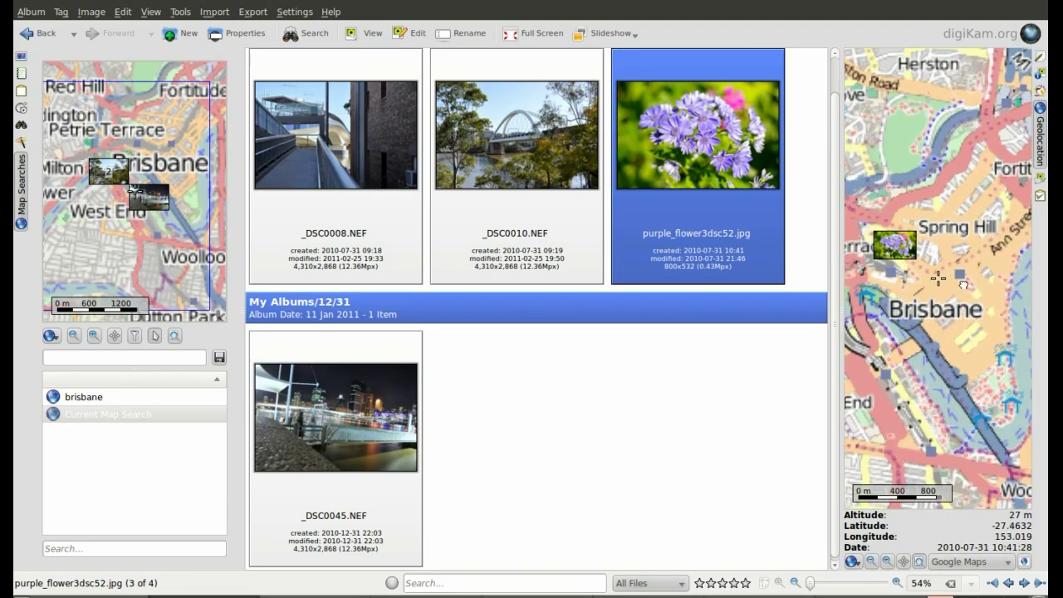
{"action": "scroll", "coordinate": [946, 278], "scroll_direction": "up", "scroll_amount": 1}
Step through the flower photo, _DSC0045.NEF, _DSC0010.NEF and _DSC0008.NEF to see each map marker.
{"action": "key", "text": "Left"}
{"action": "key", "text": "Left"}
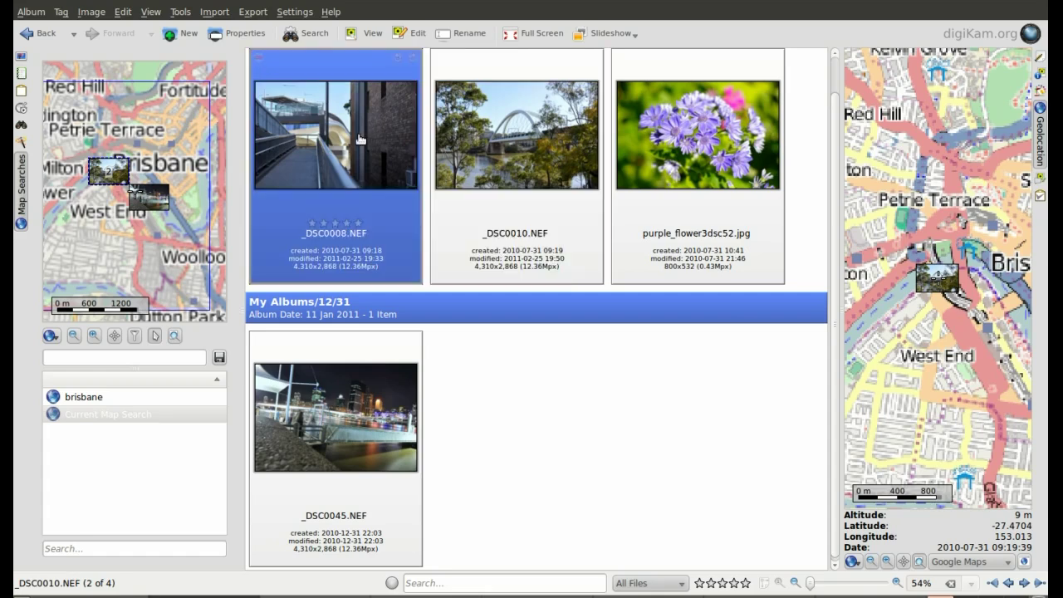
{"action": "left_click", "coordinate": [670, 133]}
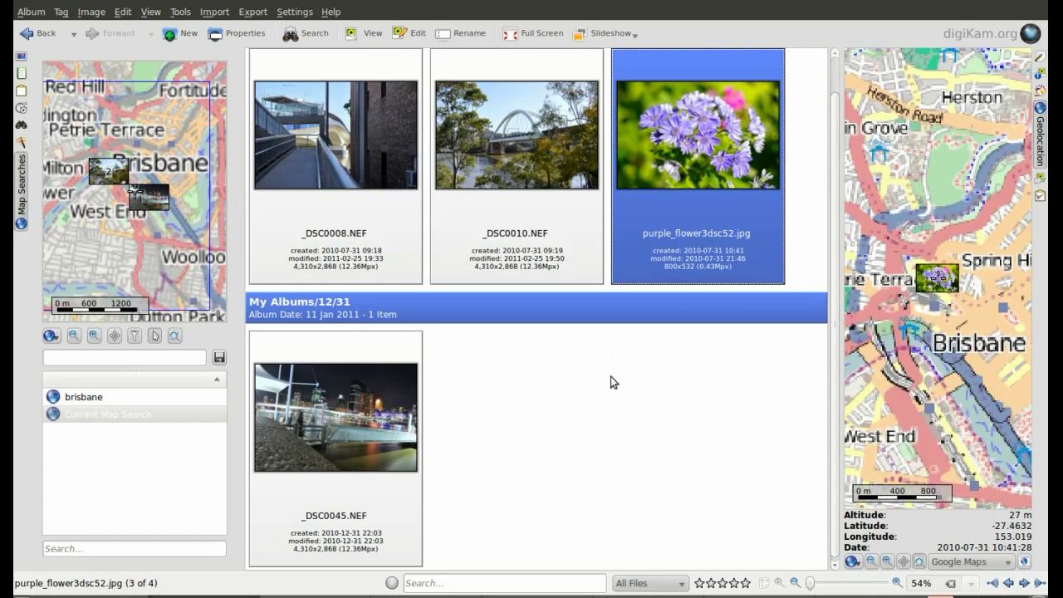
{"action": "left_click", "coordinate": [366, 423]}
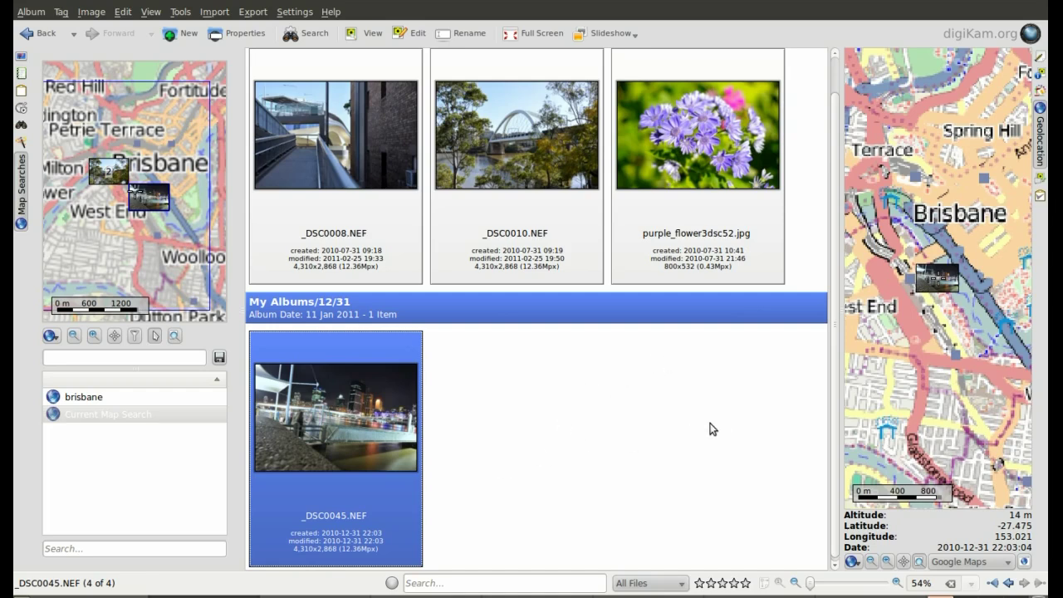
{"action": "left_click", "coordinate": [528, 158]}
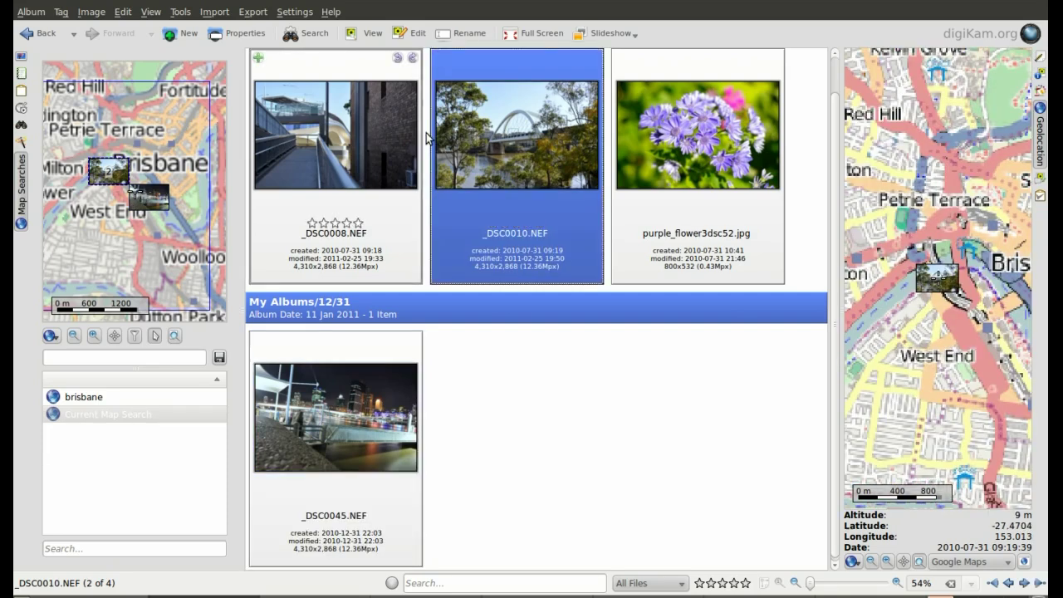
{"action": "key", "text": "Left"}
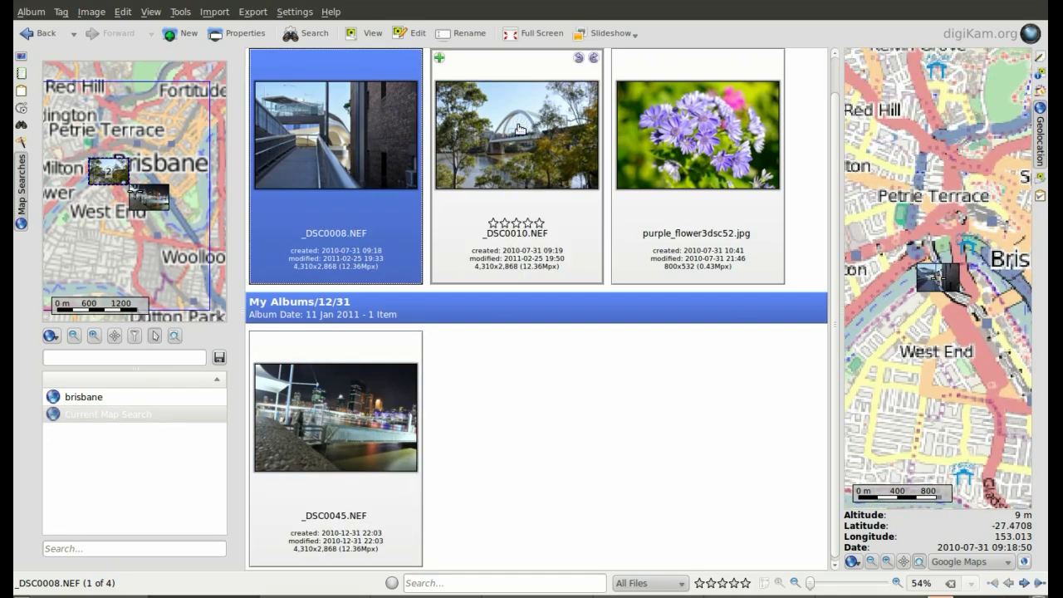
{"action": "mouse_move", "coordinate": [529, 129]}
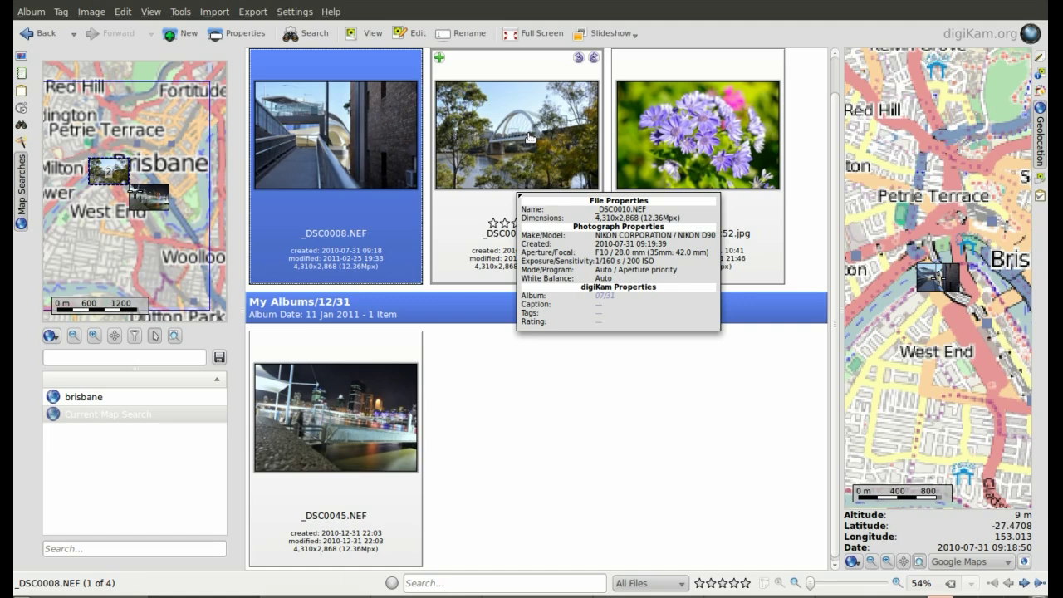
{"action": "left_click", "coordinate": [542, 191]}
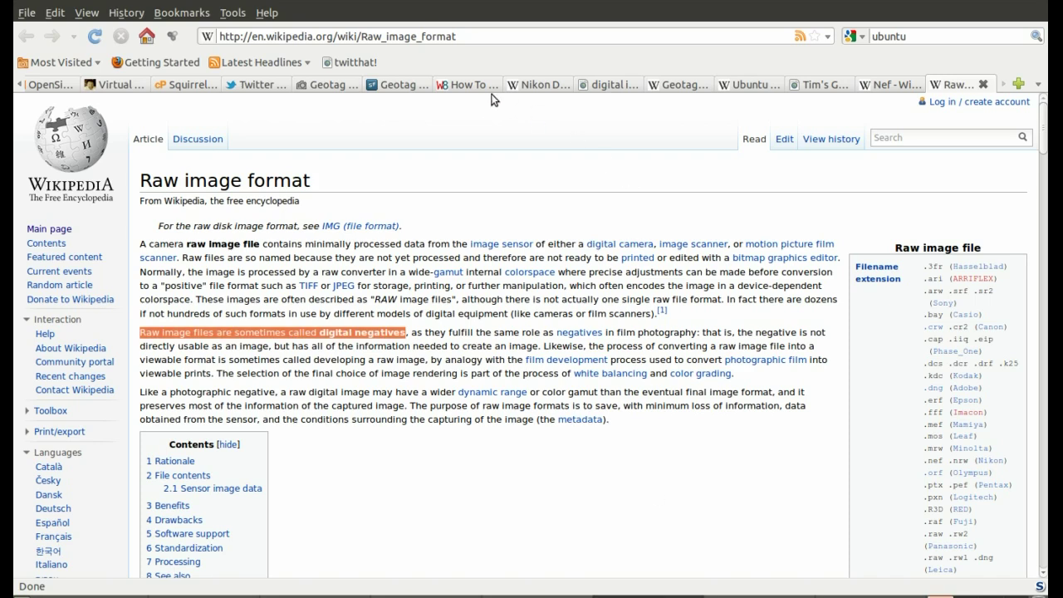
Download geotag-0.076.jar from the SourceForge Geotag project page.
{"action": "left_click", "coordinate": [412, 86]}
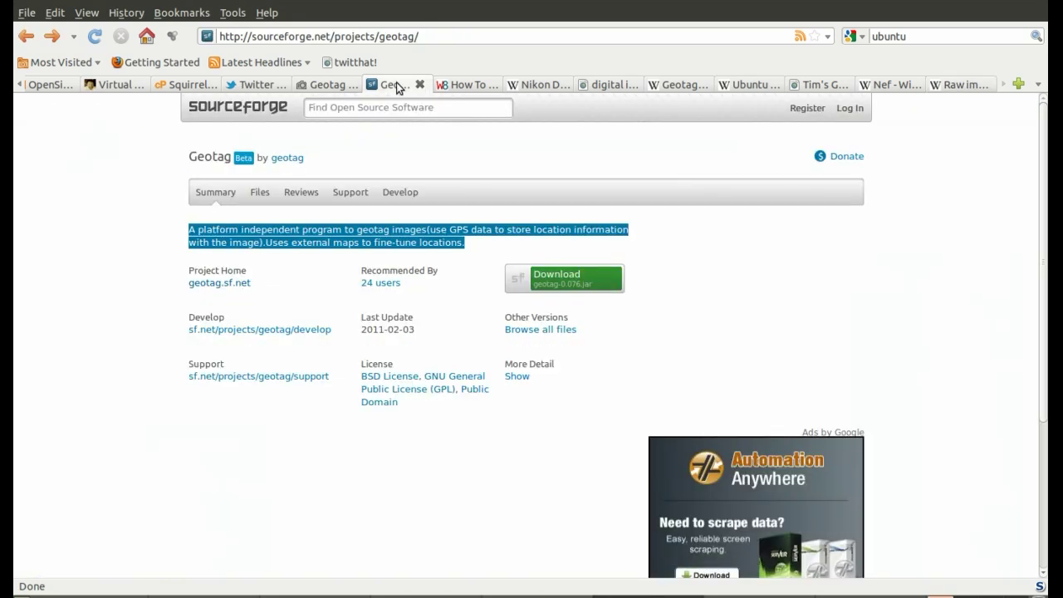
{"action": "left_click", "coordinate": [298, 303]}
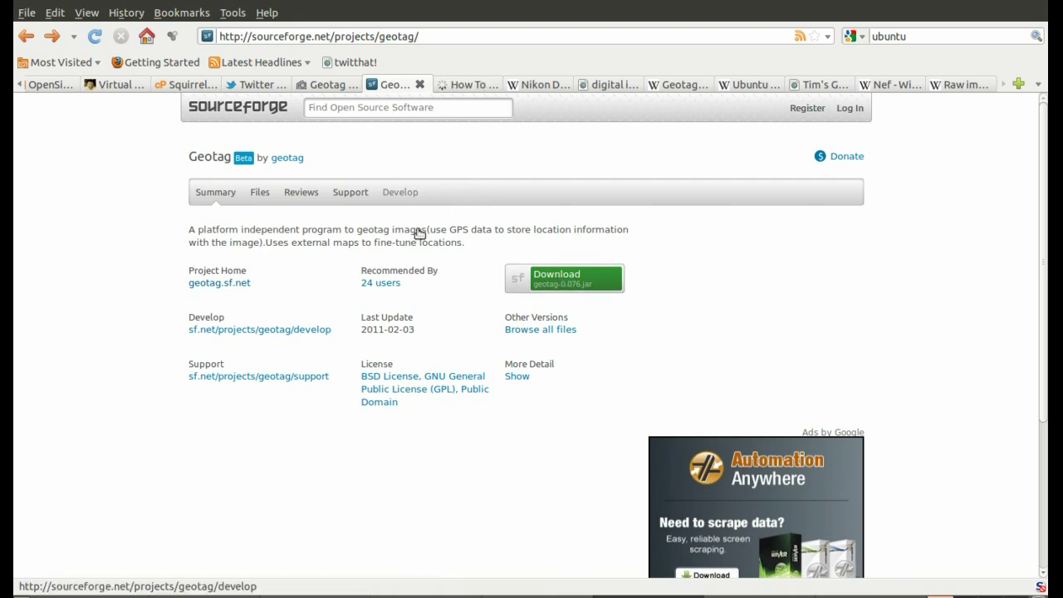
{"action": "left_click", "coordinate": [565, 279]}
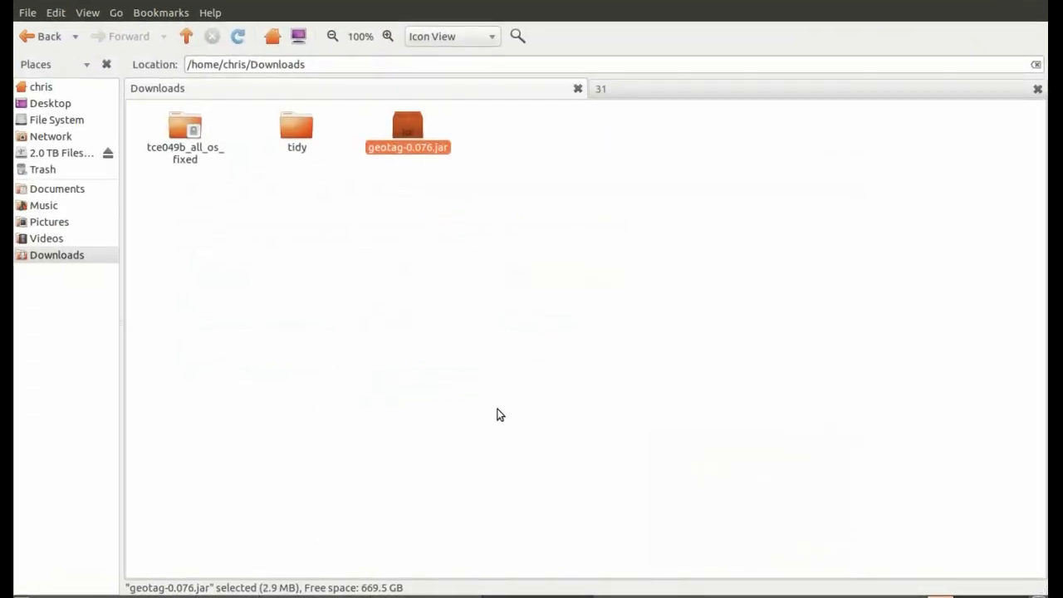
Launch the downloaded geotag-0.076.jar with the Sun Java 6 Runtime.
{"action": "left_click", "coordinate": [398, 179]}
{"action": "right_click", "coordinate": [409, 133]}
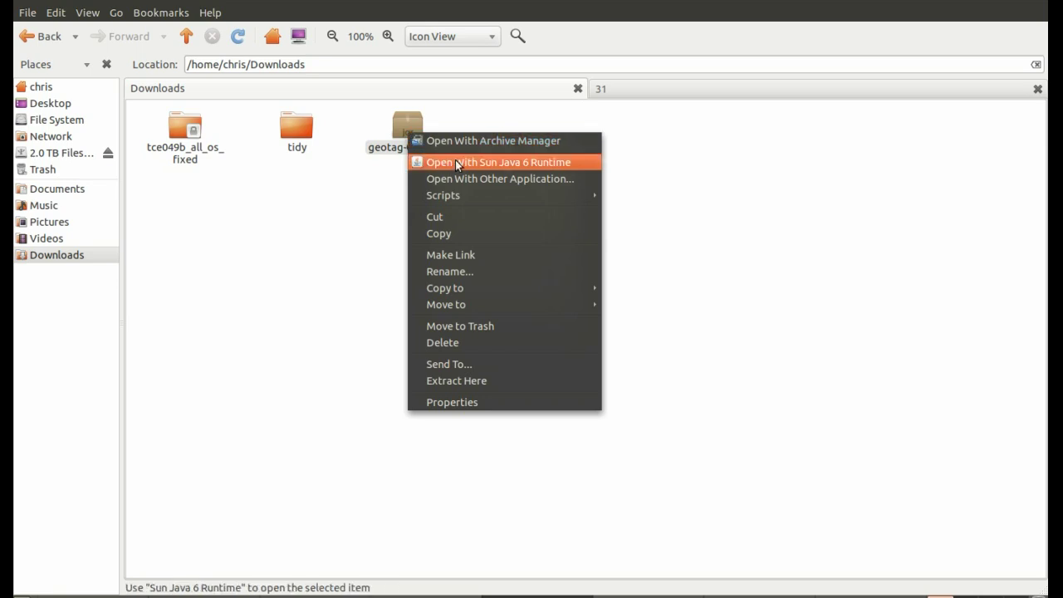
{"action": "left_click", "coordinate": [492, 166]}
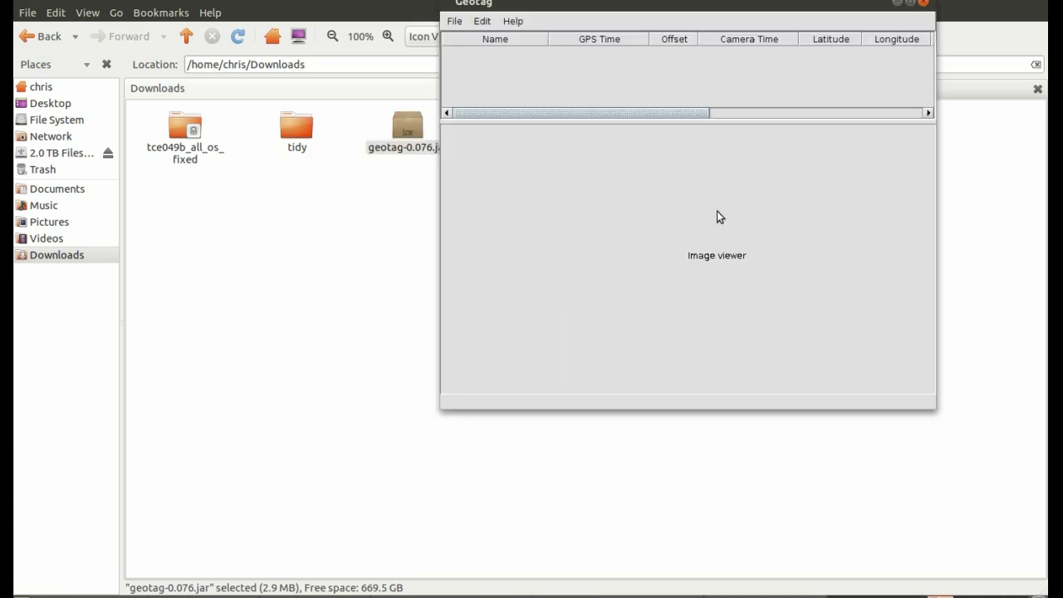
Add _DSC0045.NEF to Geotag via File > Add image and select its entry.
{"action": "left_click", "coordinate": [455, 20]}
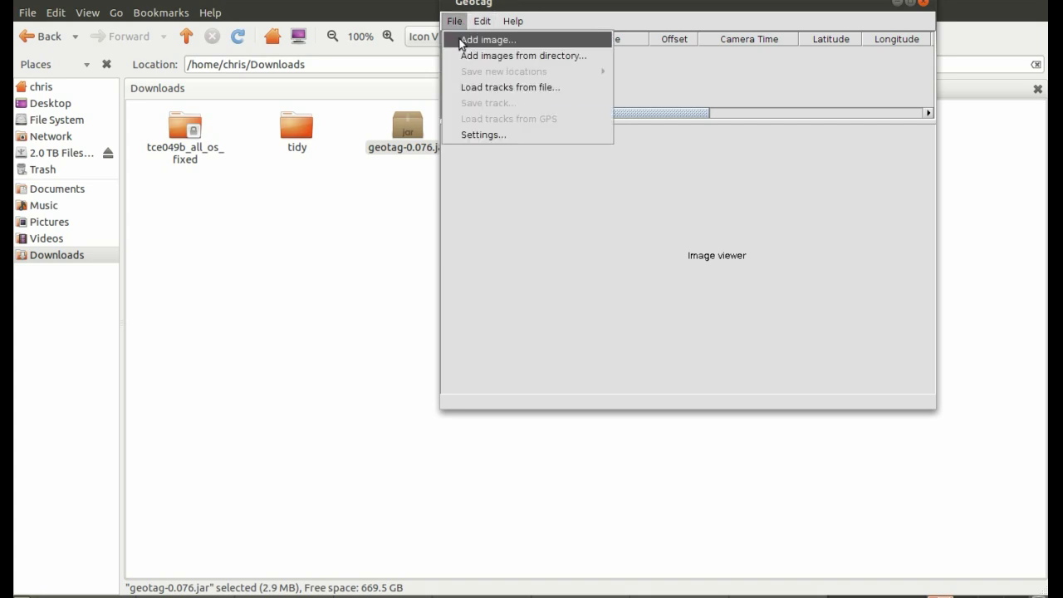
{"action": "left_click", "coordinate": [486, 39]}
{"action": "left_click", "coordinate": [636, 223]}
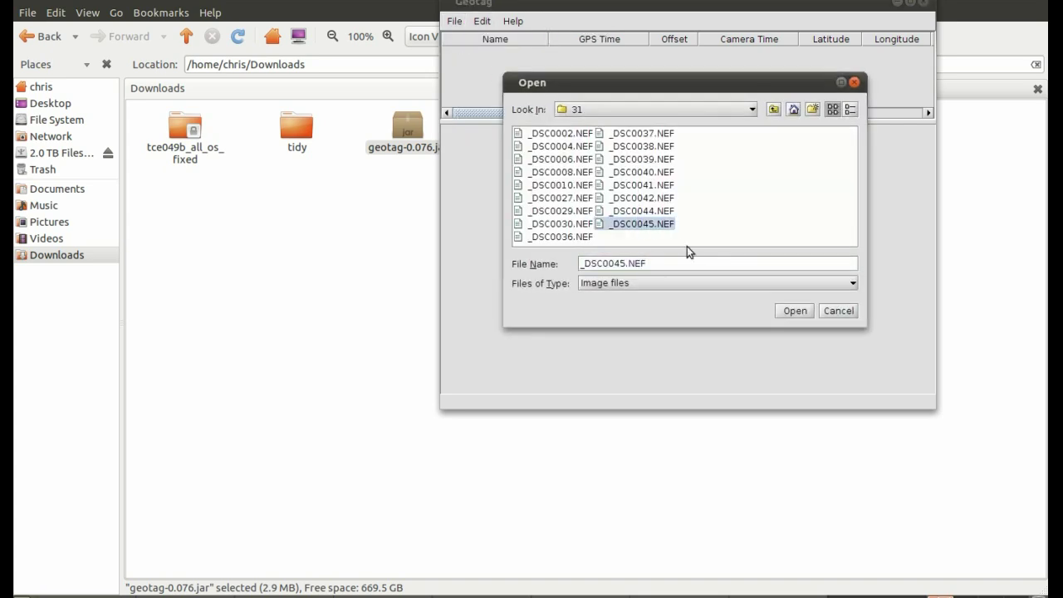
{"action": "left_click", "coordinate": [794, 311]}
{"action": "left_click", "coordinate": [599, 51]}
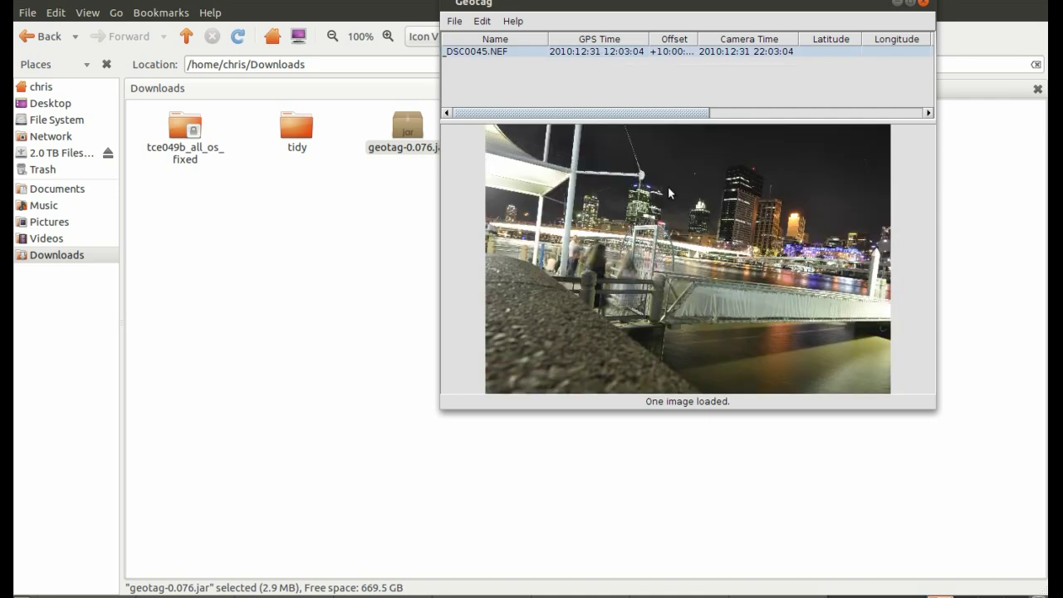
Show _DSC0045.NEF's location on a Firefox map using Show on map > This image.
{"action": "left_click_drag", "start_coordinate": [665, 17], "coordinate": [530, 57]}
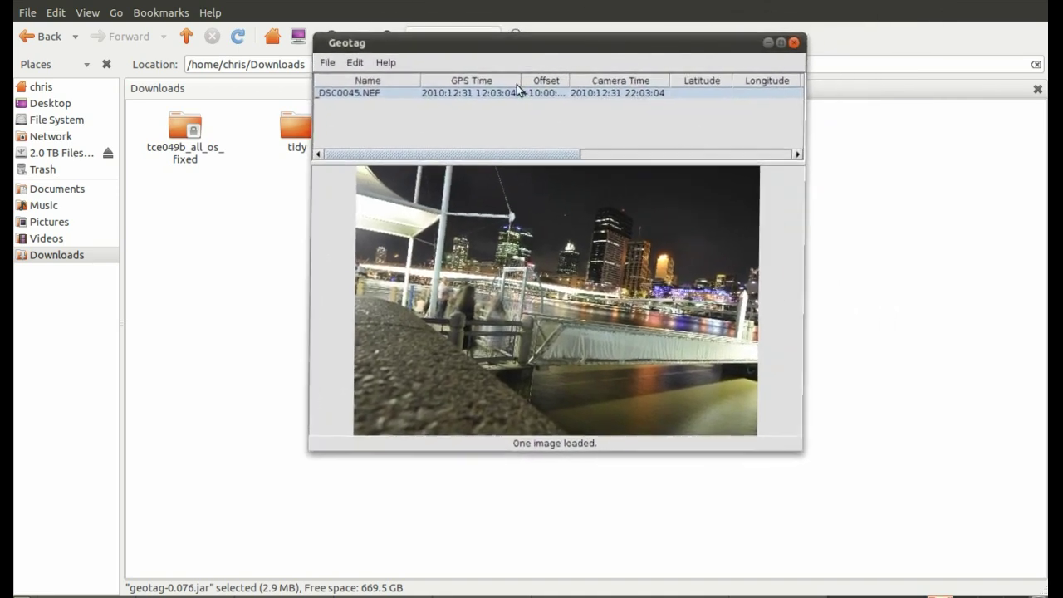
{"action": "right_click", "coordinate": [489, 288]}
{"action": "mouse_move", "coordinate": [515, 323]}
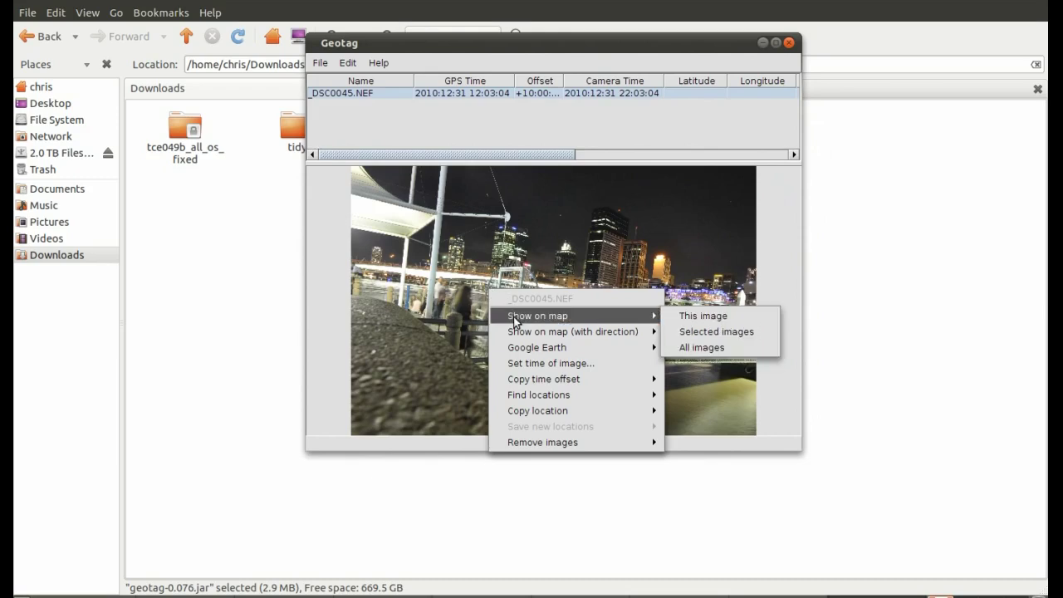
{"action": "left_click", "coordinate": [697, 317]}
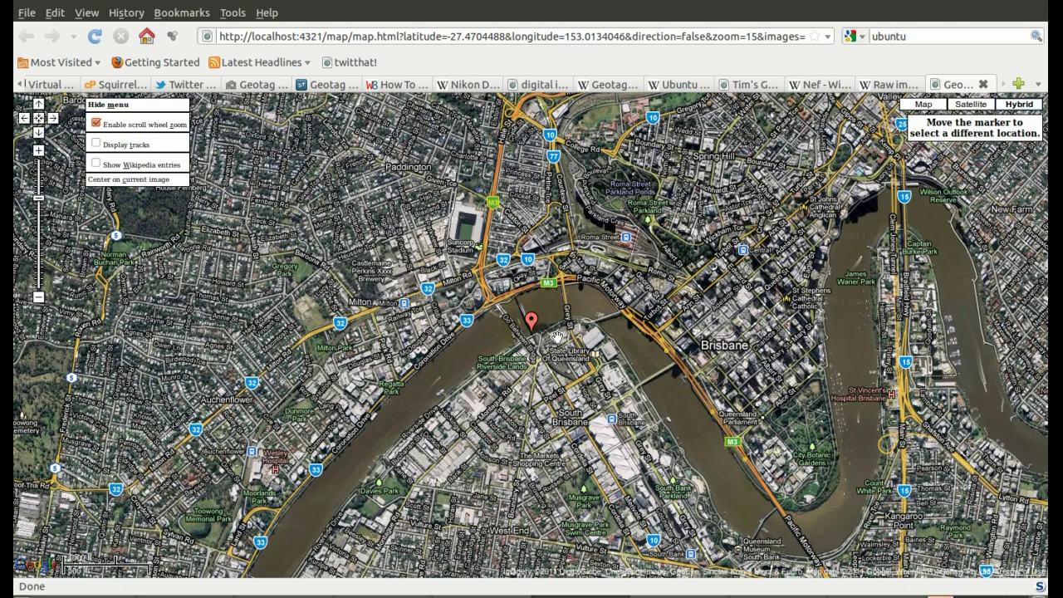
Zoom and pan the map, and drag the red pin onto the South Bank riverbank jetty.
{"action": "scroll", "coordinate": [558, 336], "scroll_direction": "up", "scroll_amount": 1}
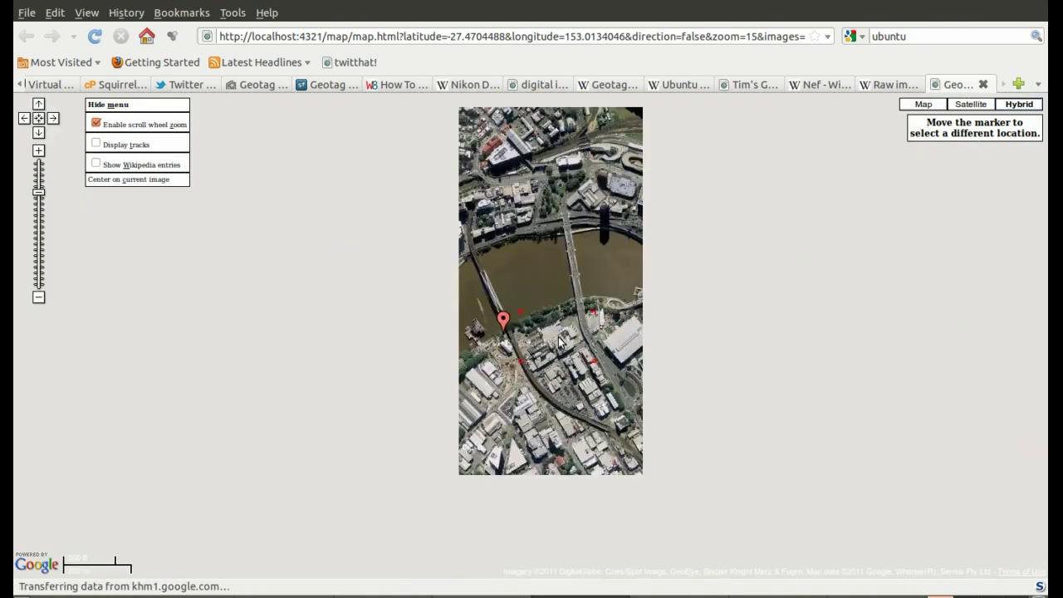
{"action": "scroll", "coordinate": [581, 347], "scroll_direction": "up", "scroll_amount": 1}
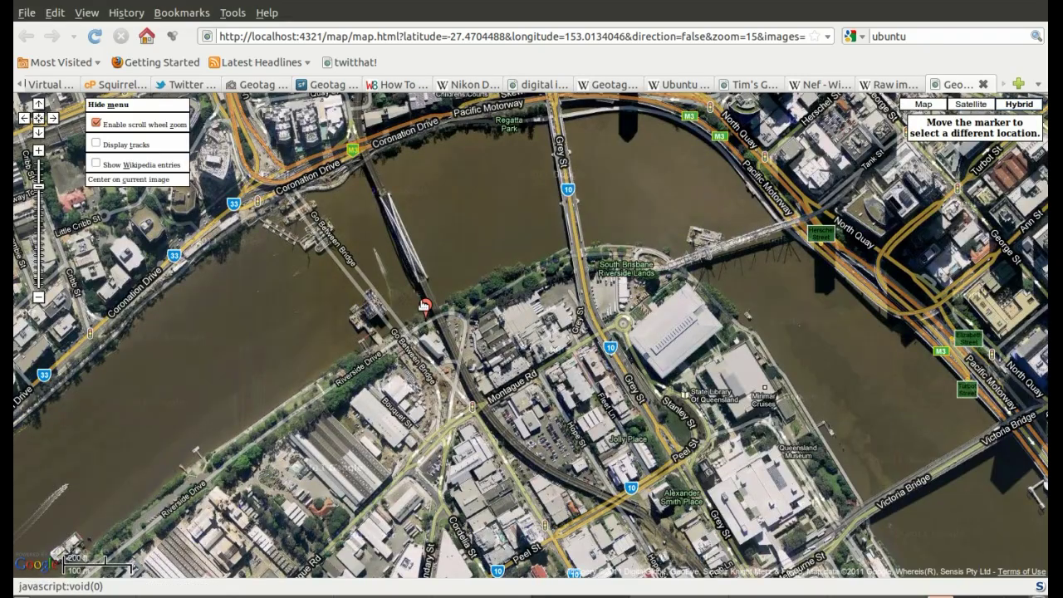
{"action": "mouse_move", "coordinate": [426, 304]}
{"action": "left_mouse_down"}
{"action": "mouse_move", "coordinate": [491, 296]}
{"action": "mouse_move", "coordinate": [672, 329]}
{"action": "mouse_move", "coordinate": [811, 408]}
{"action": "left_mouse_up"}
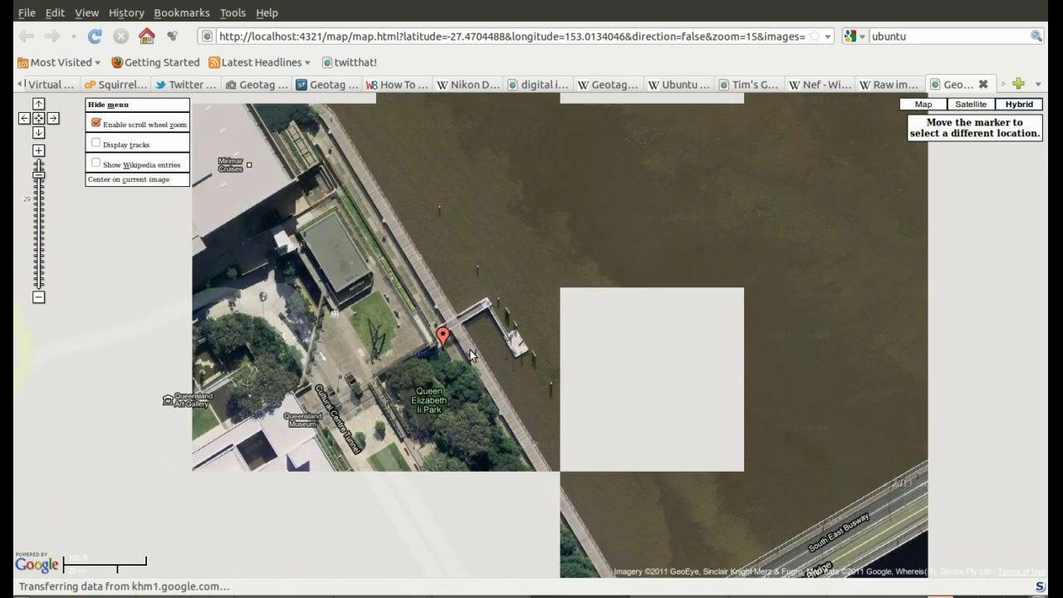
{"action": "scroll", "coordinate": [469, 355], "scroll_direction": "up", "scroll_amount": 1}
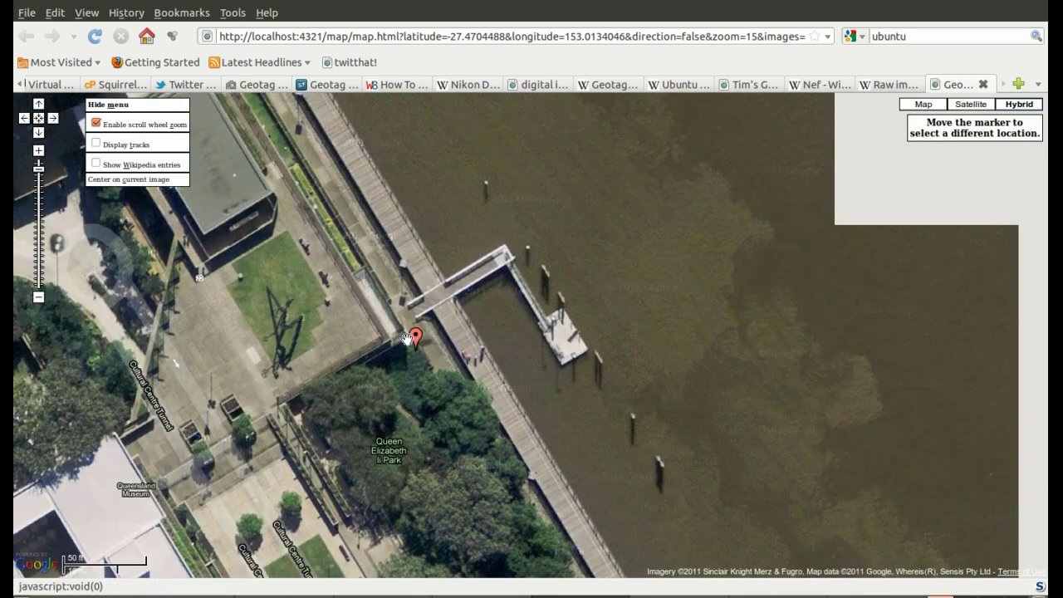
{"action": "mouse_move", "coordinate": [408, 337]}
{"action": "left_mouse_down"}
{"action": "mouse_move", "coordinate": [441, 289]}
{"action": "mouse_move", "coordinate": [428, 266]}
{"action": "left_mouse_up"}
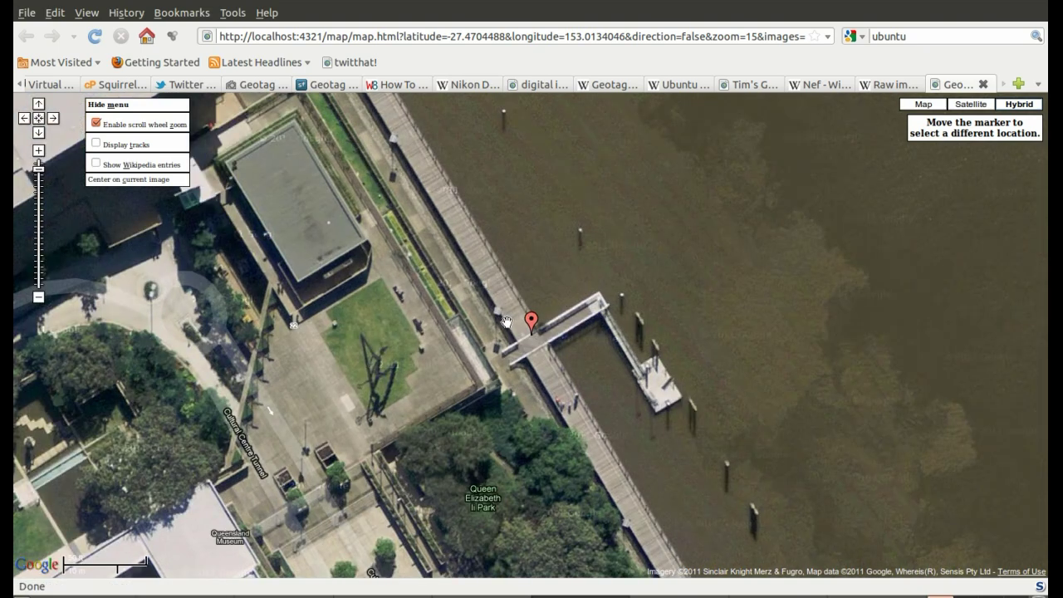
{"action": "scroll", "coordinate": [522, 335], "scroll_direction": "down", "scroll_amount": 1}
{"action": "scroll", "coordinate": [511, 353], "scroll_direction": "down", "scroll_amount": 1}
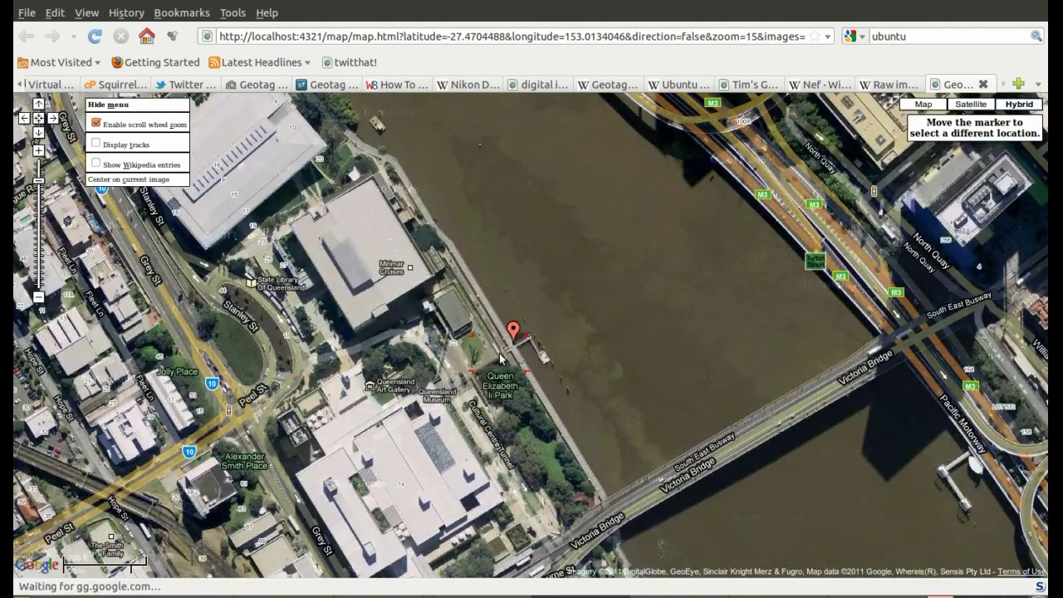
{"action": "mouse_move", "coordinate": [445, 262]}
{"action": "left_mouse_down"}
{"action": "mouse_move", "coordinate": [529, 330]}
{"action": "mouse_move", "coordinate": [563, 407]}
{"action": "mouse_move", "coordinate": [548, 367]}
{"action": "mouse_move", "coordinate": [316, 118]}
{"action": "mouse_move", "coordinate": [387, 197]}
{"action": "mouse_move", "coordinate": [509, 472]}
{"action": "mouse_move", "coordinate": [526, 367]}
{"action": "mouse_move", "coordinate": [390, 234]}
{"action": "left_mouse_up"}
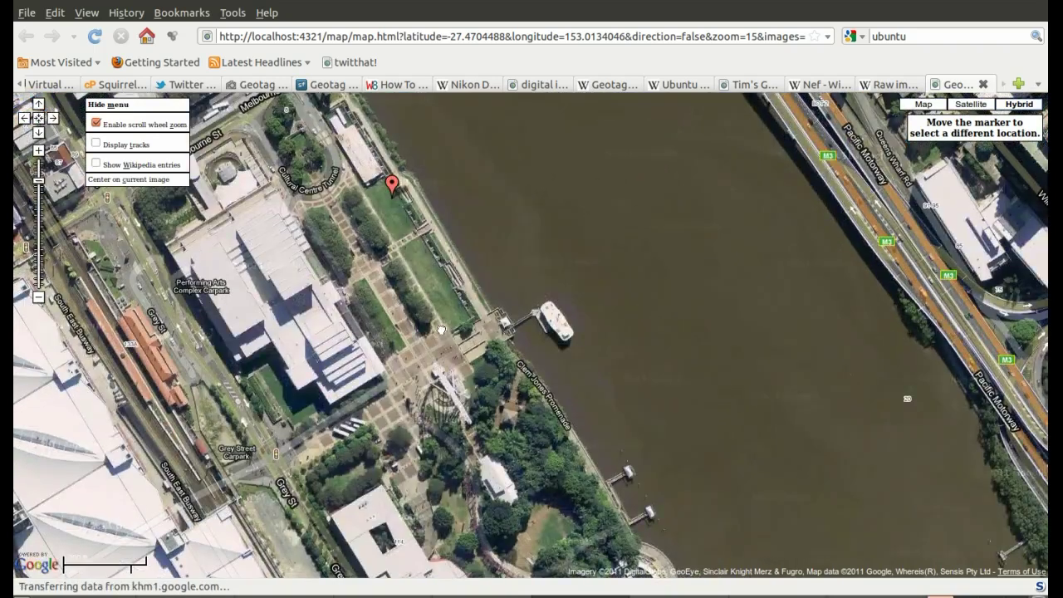
{"action": "left_click_drag", "start_coordinate": [392, 184], "coordinate": [510, 313]}
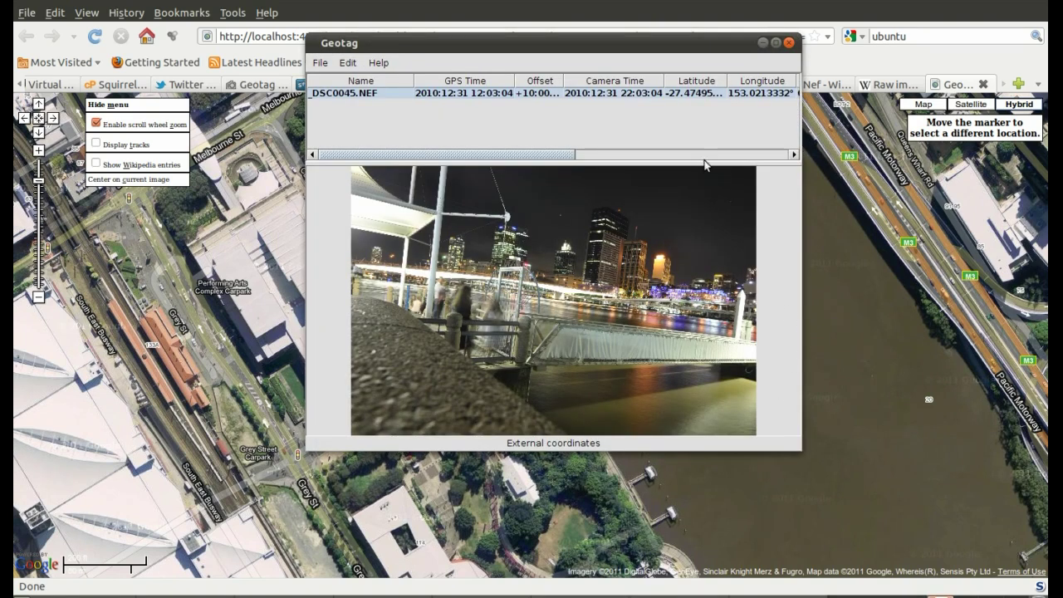
Find the location name for _DSC0045.NEF, giving Saville South Bank, Australia.
{"action": "left_click_drag", "start_coordinate": [520, 155], "coordinate": [599, 157]}
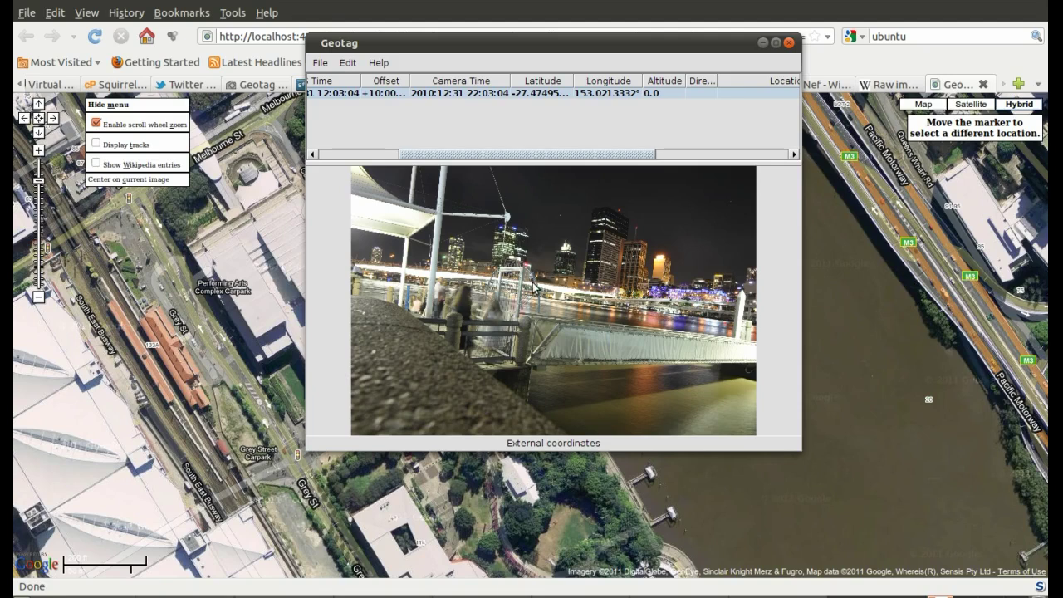
{"action": "right_click", "coordinate": [541, 302]}
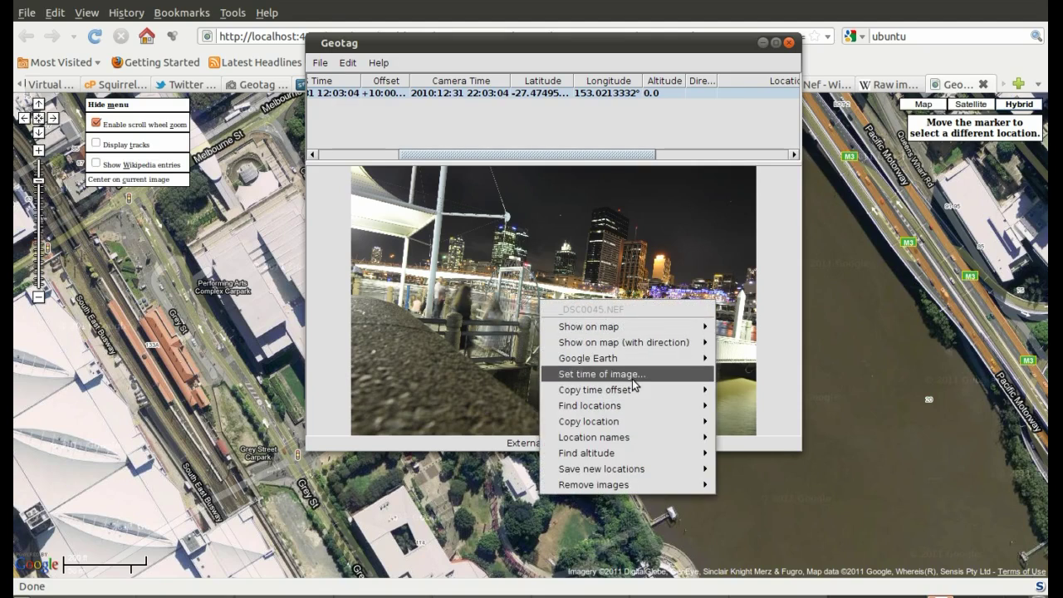
{"action": "mouse_move", "coordinate": [619, 435]}
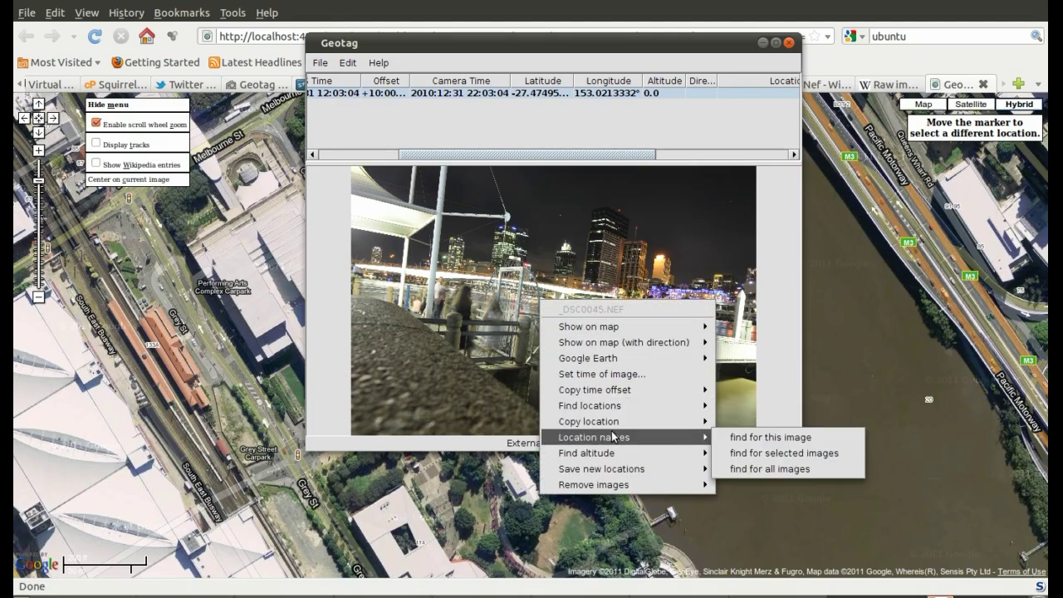
{"action": "left_click", "coordinate": [744, 442]}
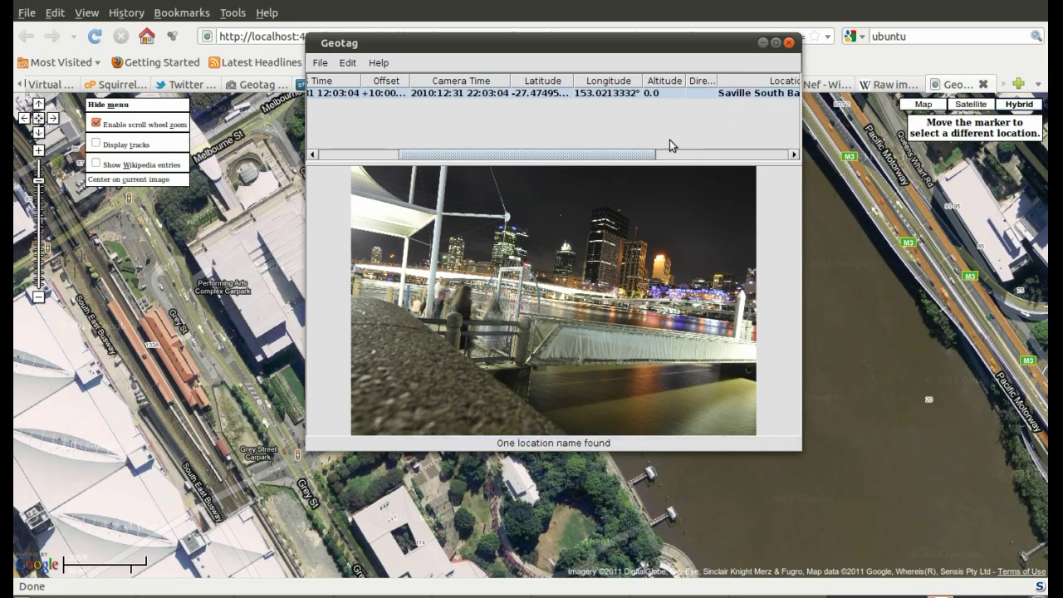
Save the new location into _DSC0045.NEF with Save new locations > This image.
{"action": "left_click_drag", "start_coordinate": [635, 155], "coordinate": [759, 157]}
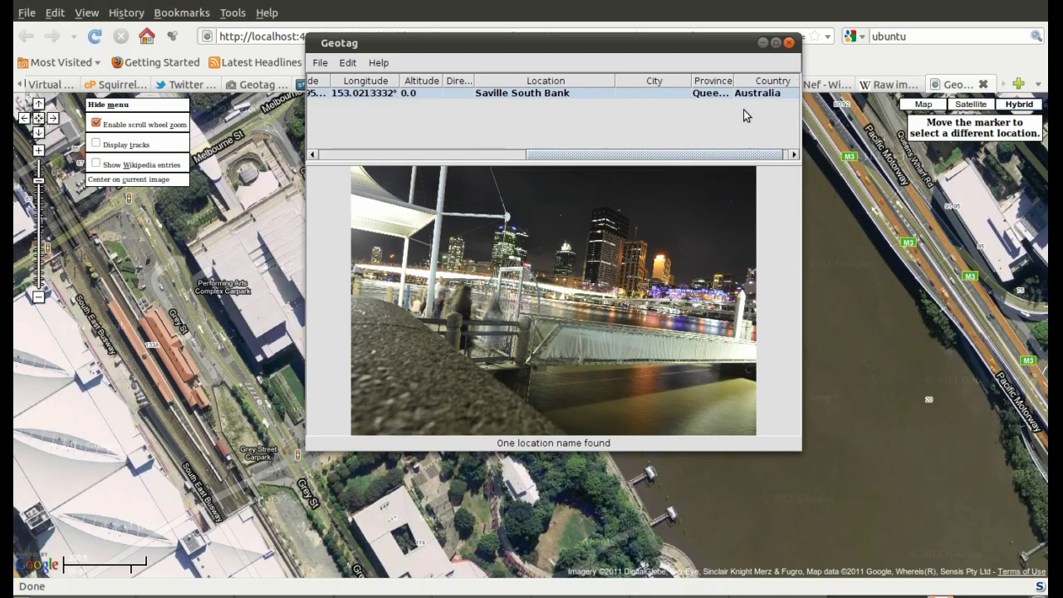
{"action": "left_click_drag", "start_coordinate": [669, 155], "coordinate": [493, 157]}
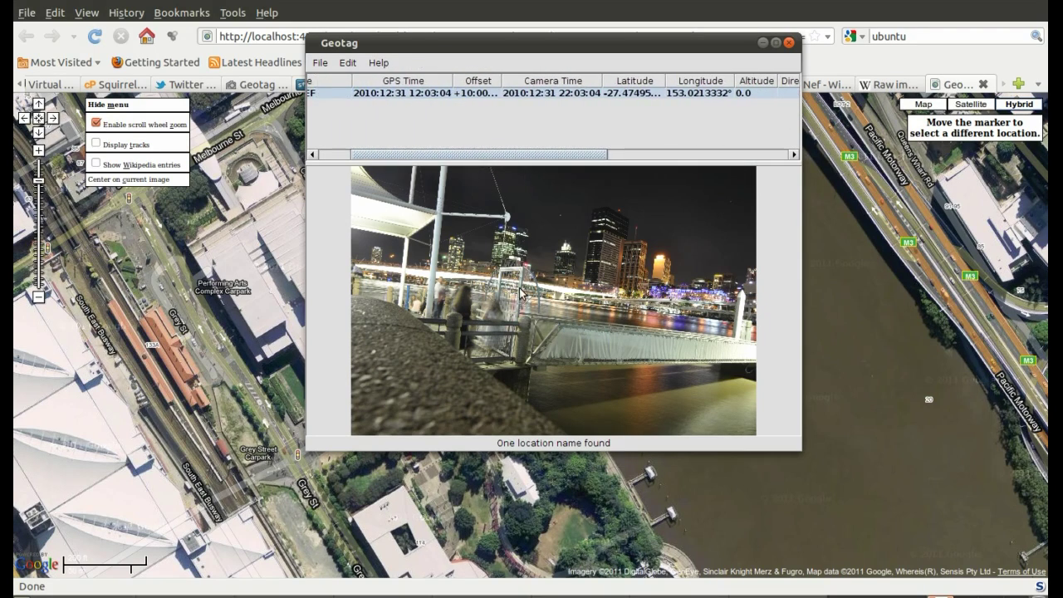
{"action": "right_click", "coordinate": [522, 290]}
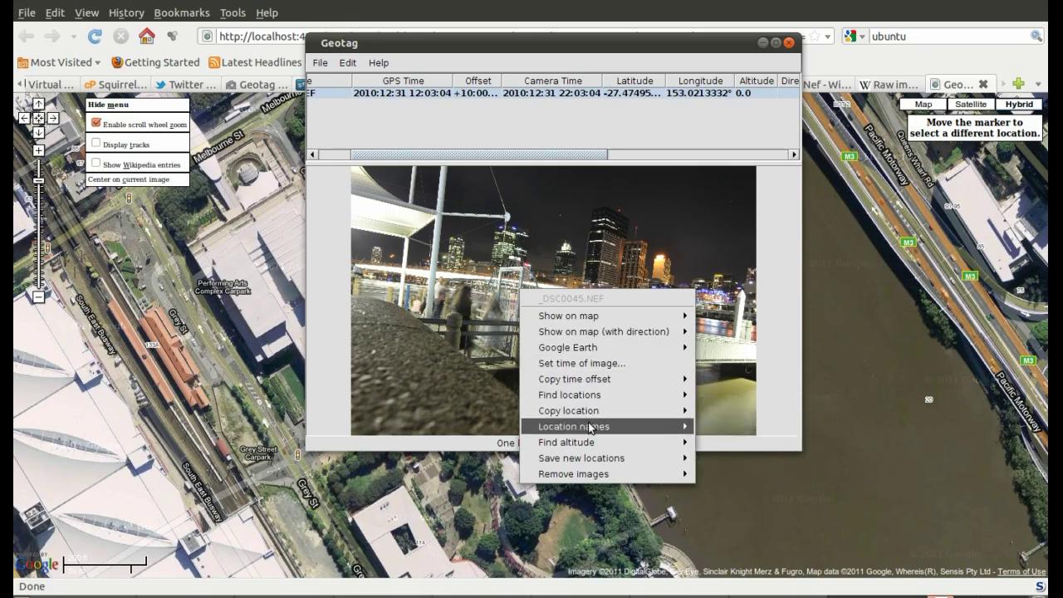
{"action": "mouse_move", "coordinate": [592, 458]}
{"action": "left_click", "coordinate": [720, 460]}
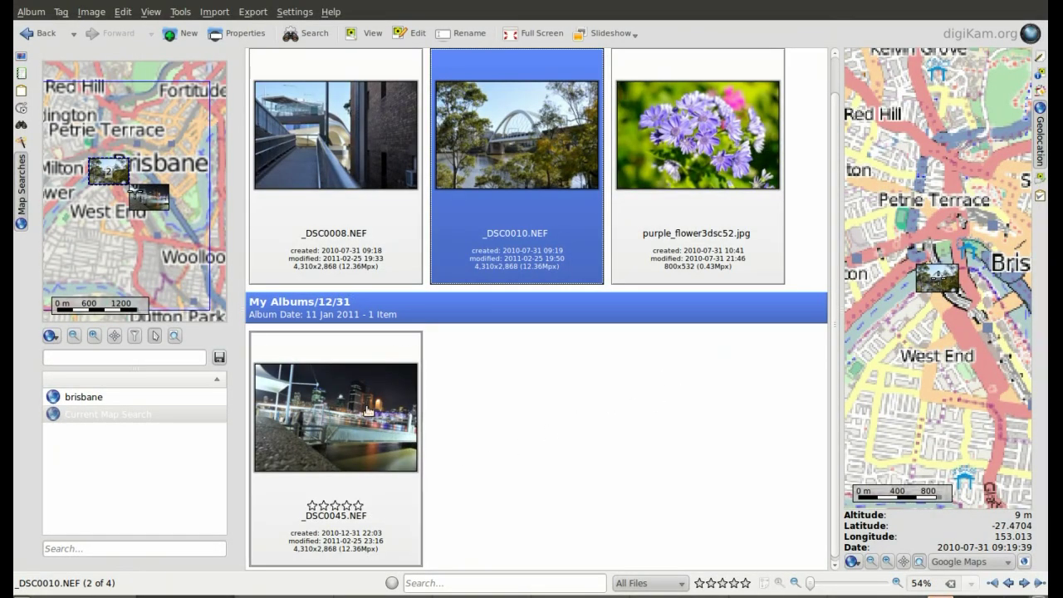
Show _DSC0045.NEF's metadata in digiKam and locate its GPS Latitude entry.
{"action": "left_click", "coordinate": [379, 428]}
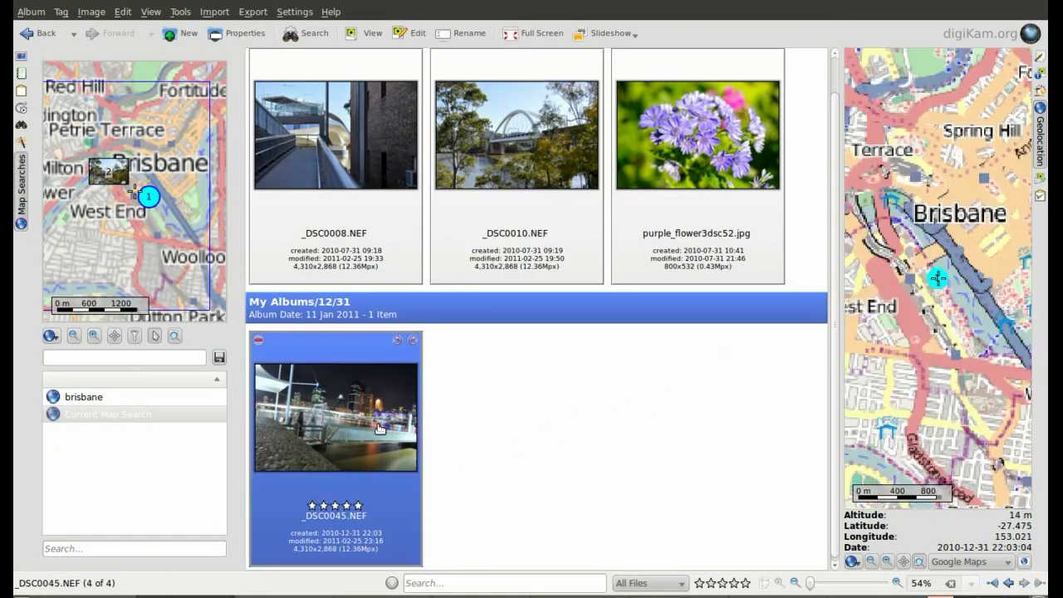
{"action": "left_click", "coordinate": [1040, 77]}
{"action": "scroll", "coordinate": [893, 392], "scroll_direction": "down", "scroll_amount": 2}
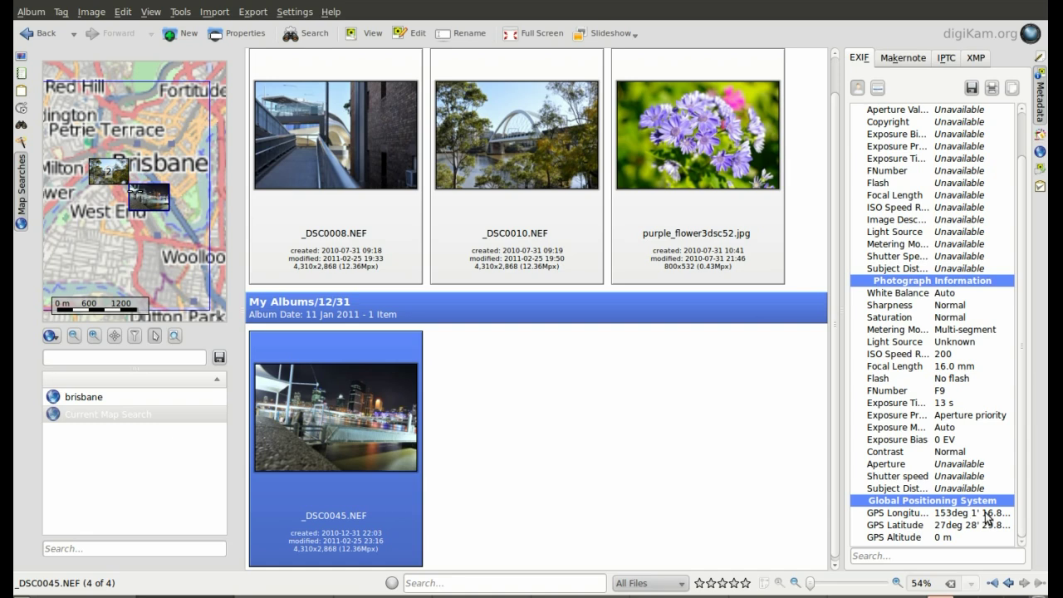
{"action": "left_click", "coordinate": [947, 526]}
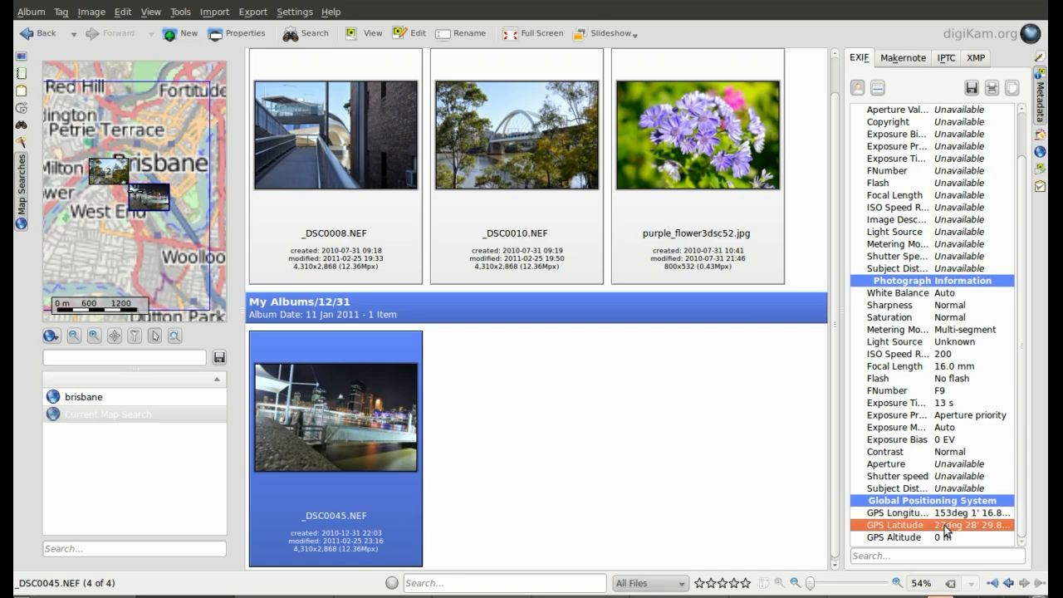
Quit Geotag and confirm exiting.
{"action": "key", "text": "alt+Tab"}
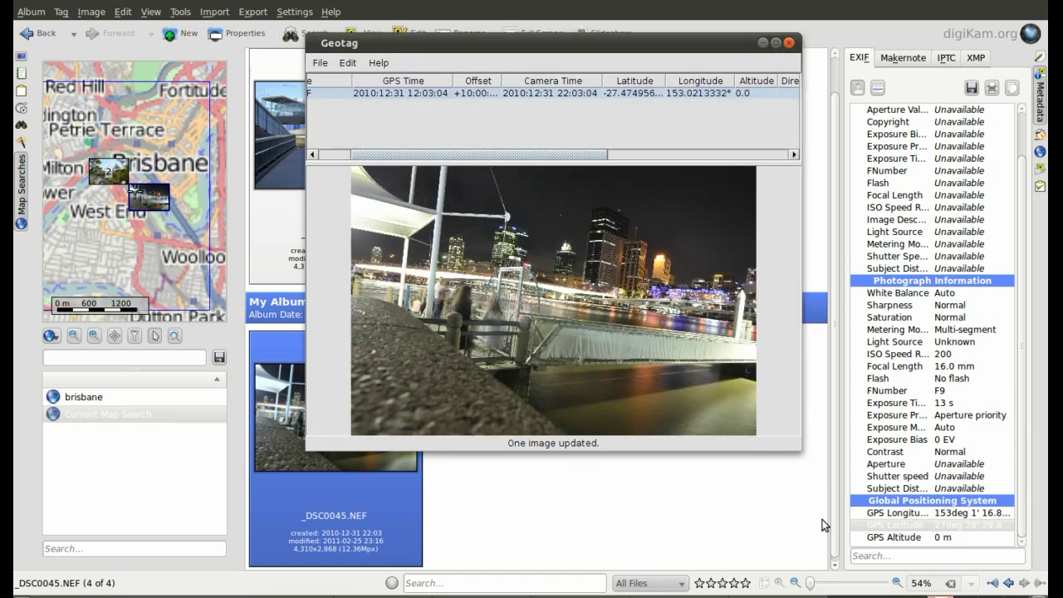
{"action": "left_click", "coordinate": [789, 43]}
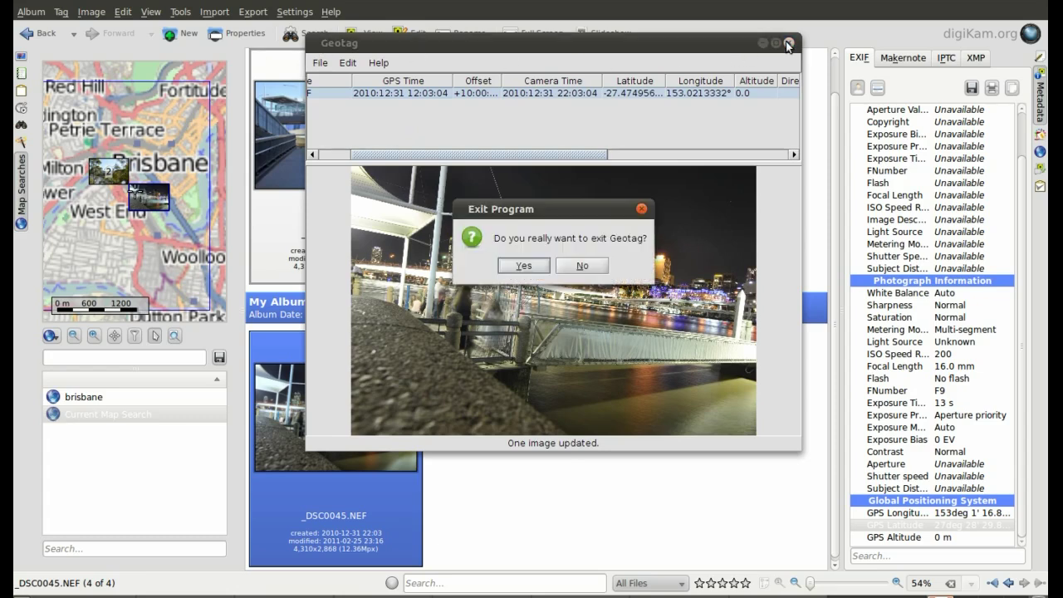
{"action": "left_click", "coordinate": [532, 268]}
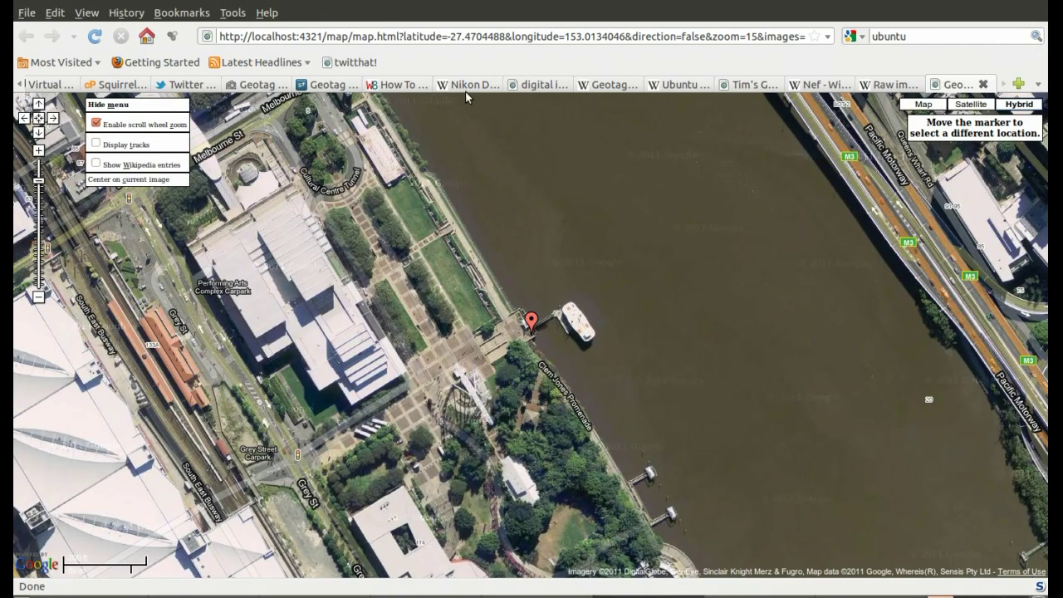
Bring up the 'Geotag Photos with Open GPS Tracker and digiKam' blog article, scrolled to the top.
{"action": "left_click", "coordinate": [254, 85]}
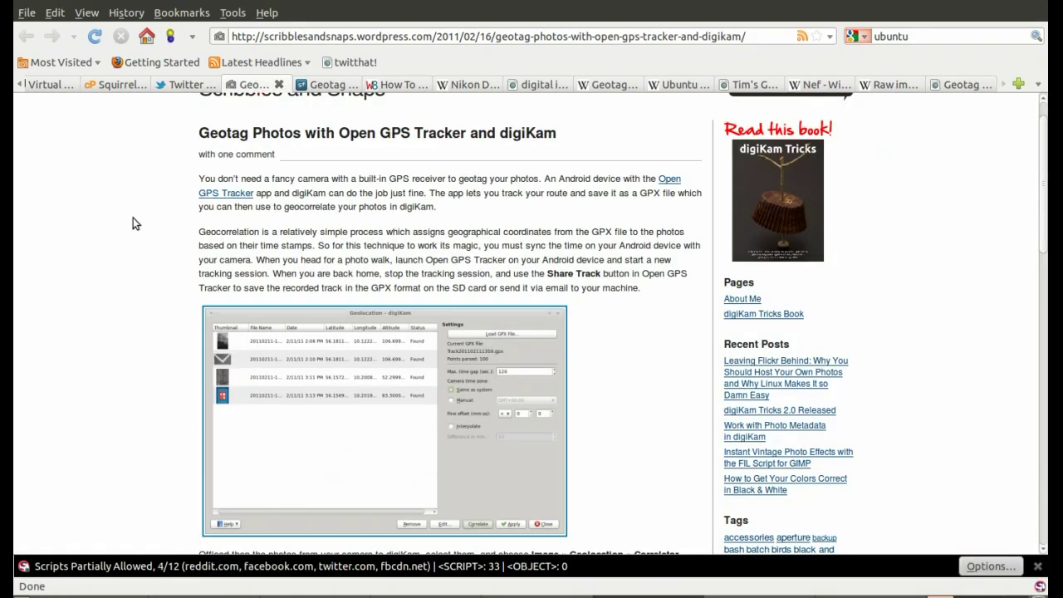
{"action": "scroll", "coordinate": [131, 220], "scroll_direction": "up", "scroll_amount": 1}
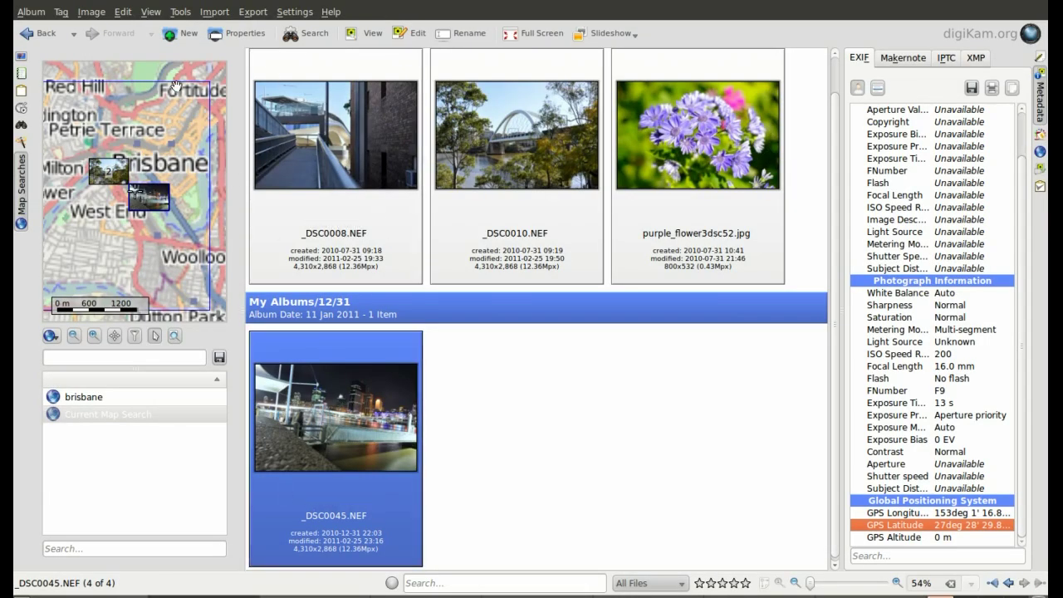
{"action": "left_click", "coordinate": [96, 13]}
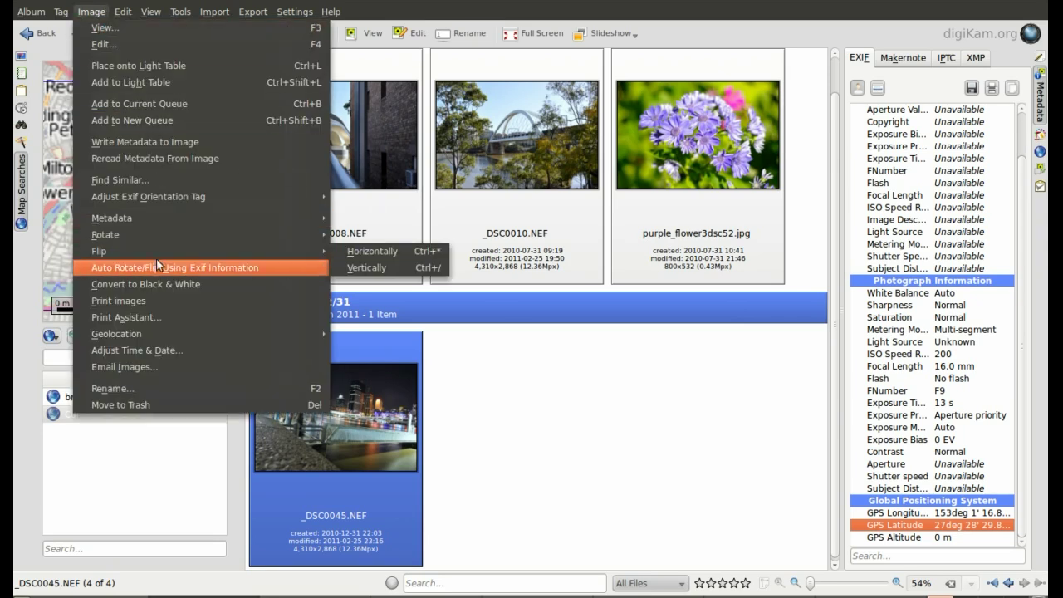
{"action": "mouse_move", "coordinate": [167, 337]}
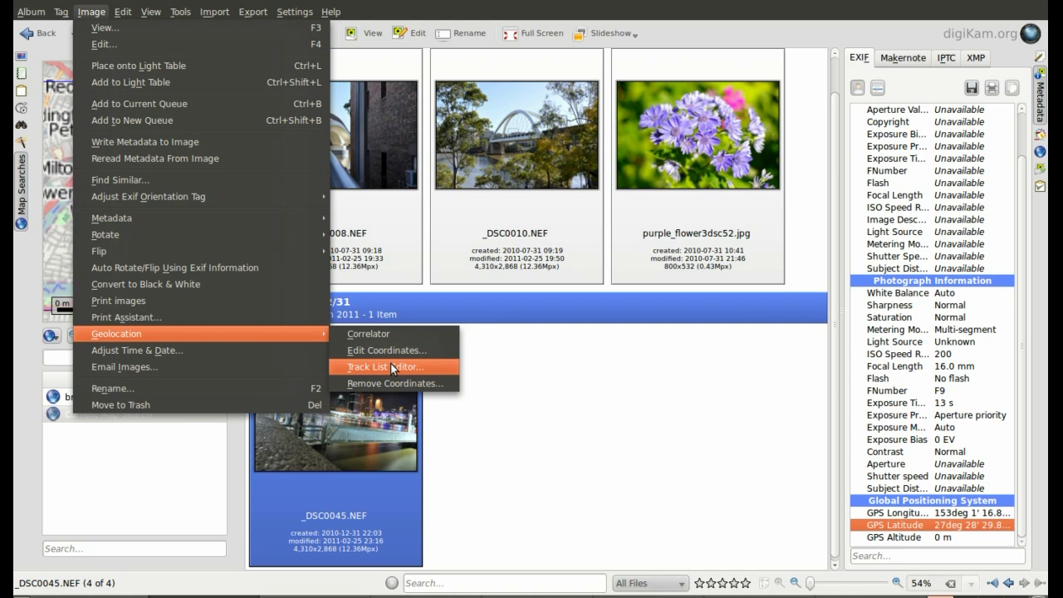
{"action": "left_click", "coordinate": [390, 339]}
{"action": "left_click", "coordinate": [372, 128]}
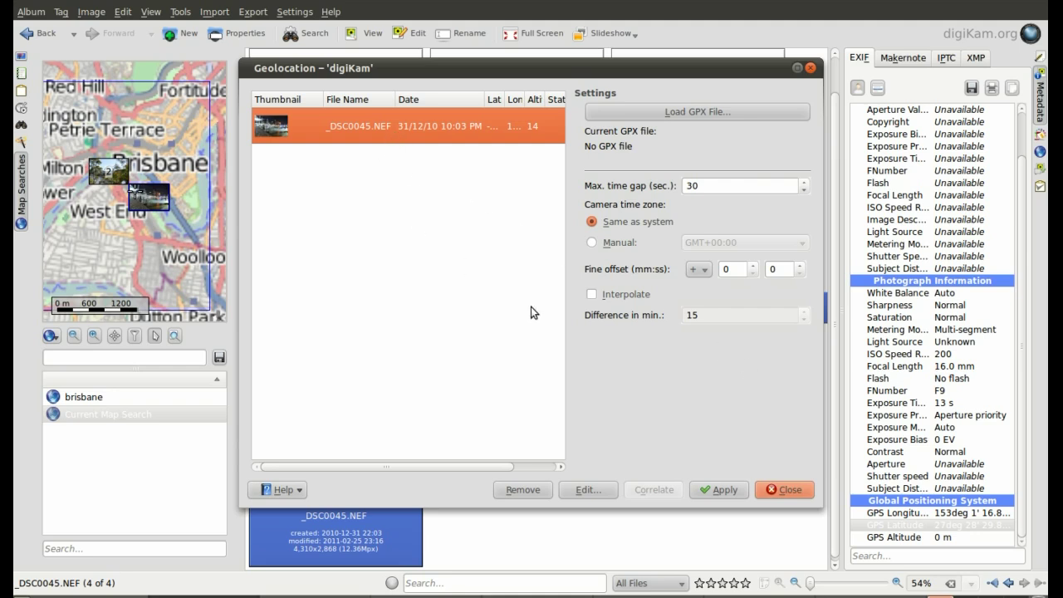
{"action": "left_click", "coordinate": [809, 68]}
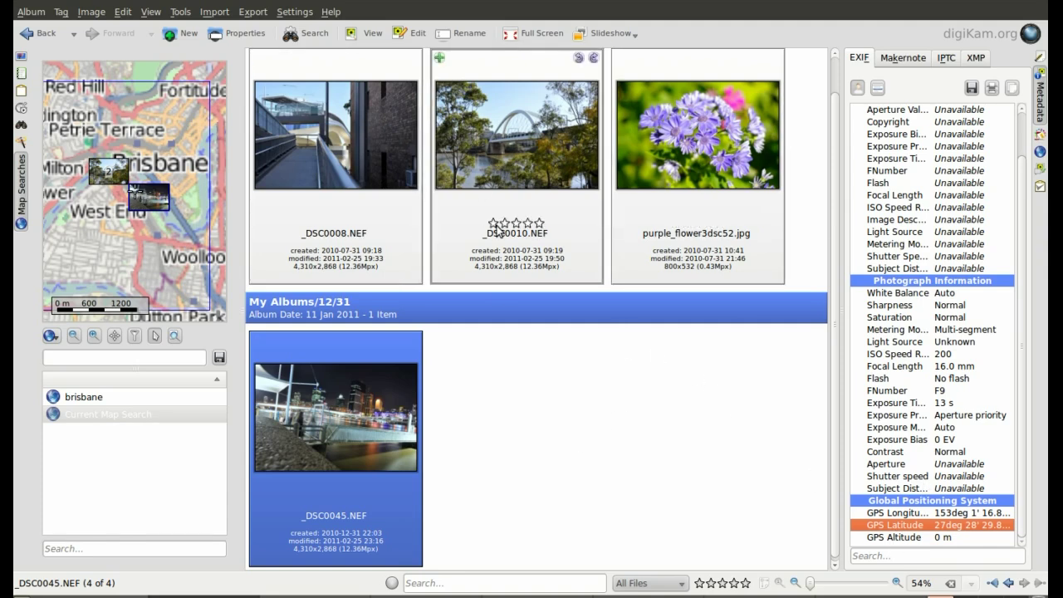
Bring the geotagging article forward, scroll to the Correlator paragraph and highlight the 30-second gap sentence.
{"action": "left_click", "coordinate": [422, 596]}
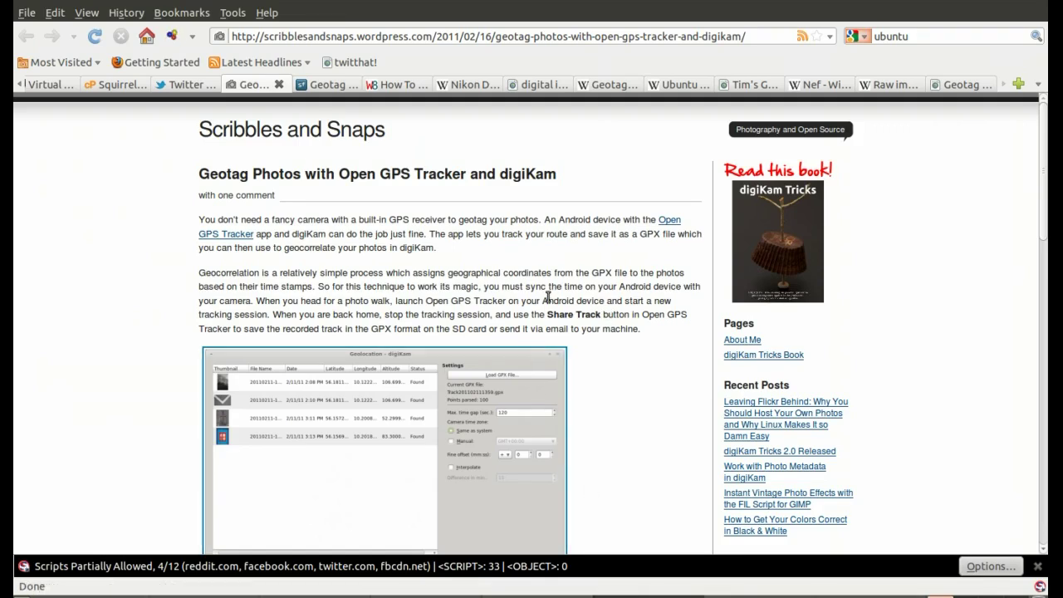
{"action": "scroll", "coordinate": [613, 351], "scroll_direction": "down", "scroll_amount": 2}
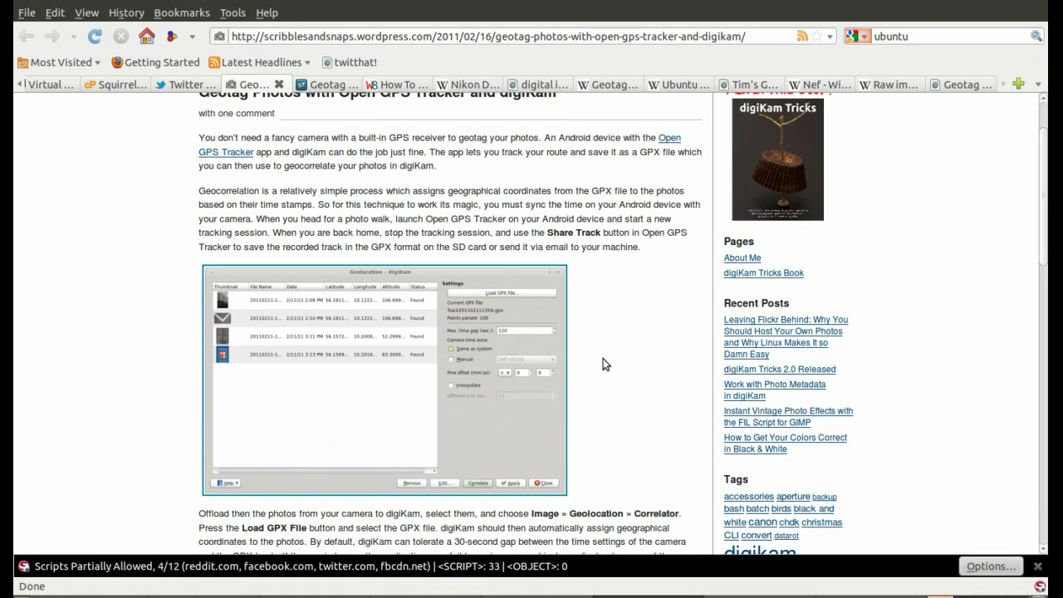
{"action": "scroll", "coordinate": [604, 348], "scroll_direction": "down", "scroll_amount": 2}
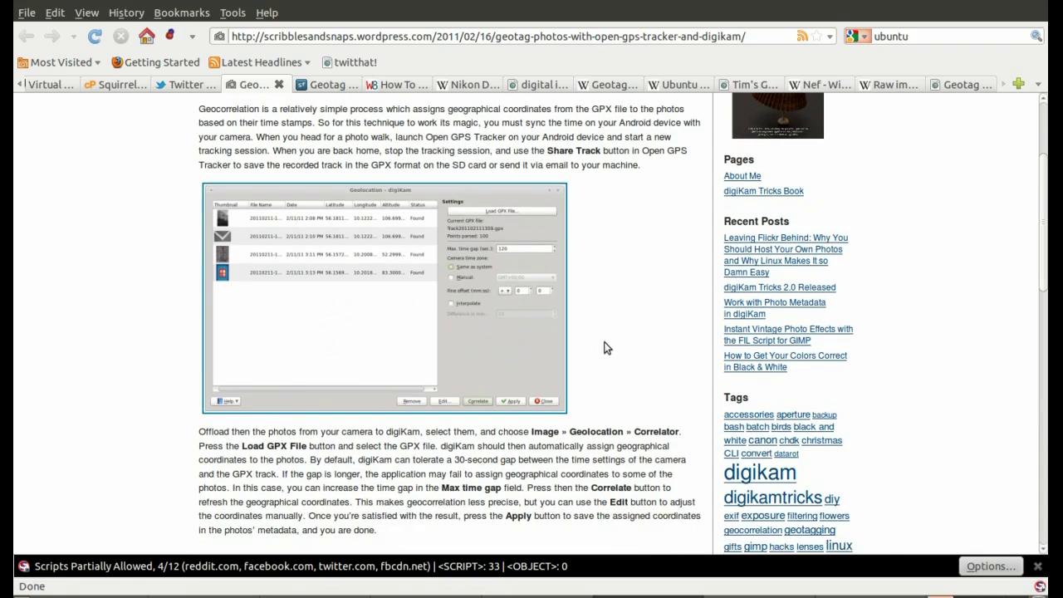
{"action": "scroll", "coordinate": [602, 287], "scroll_direction": "up", "scroll_amount": 2}
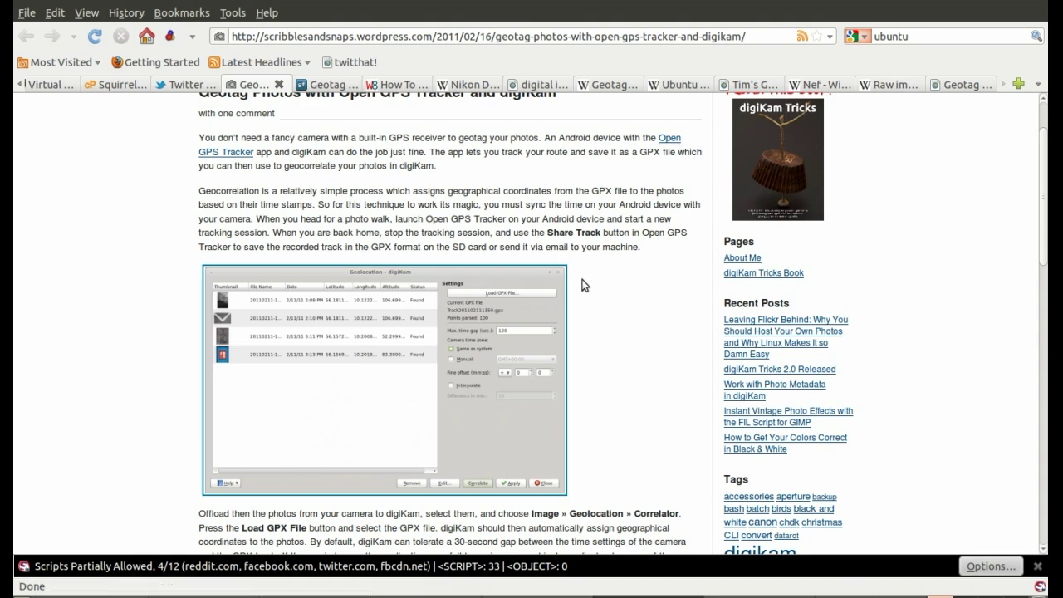
{"action": "scroll", "coordinate": [594, 289], "scroll_direction": "down", "scroll_amount": 2}
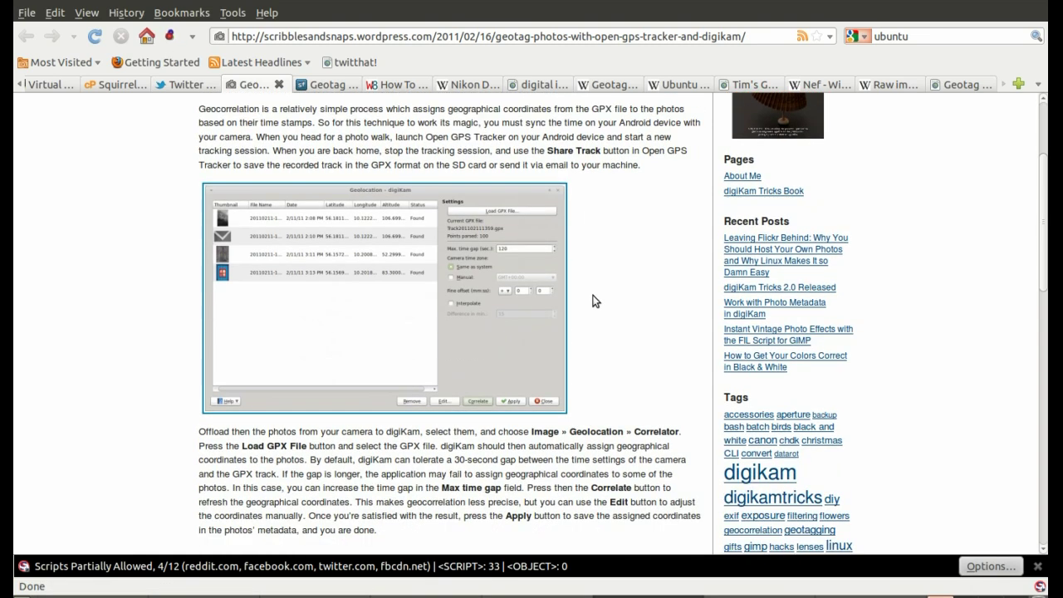
{"action": "scroll", "coordinate": [594, 300], "scroll_direction": "down", "scroll_amount": 2}
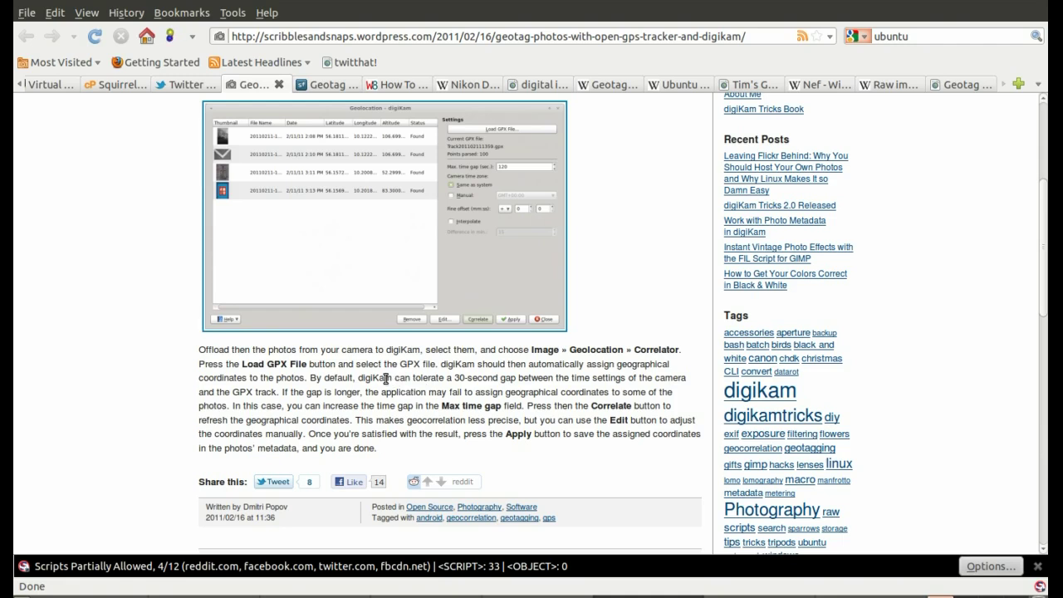
{"action": "left_click_drag", "start_coordinate": [387, 378], "coordinate": [627, 402]}
Clear the highlighted text, then show the 31 folder tab in Nautilus with nothing selected.
{"action": "left_click", "coordinate": [656, 313]}
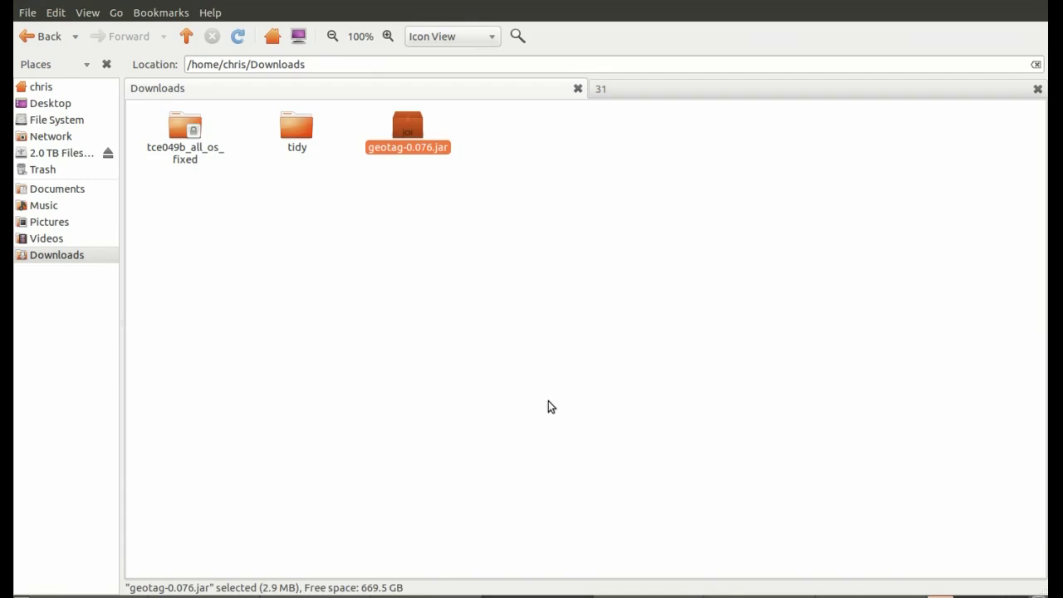
{"action": "left_click", "coordinate": [675, 90]}
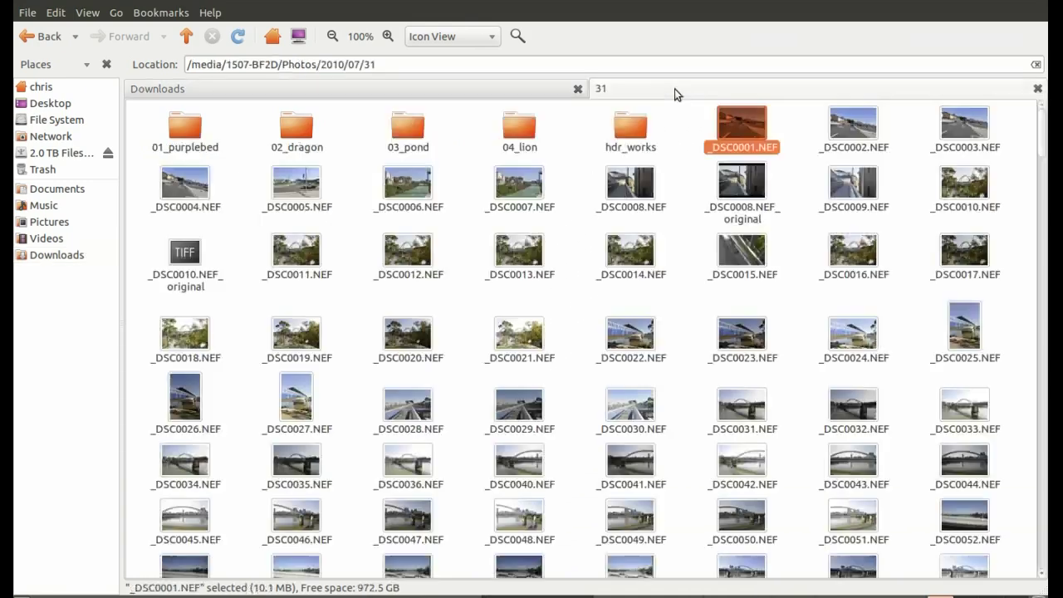
{"action": "left_click", "coordinate": [578, 261]}
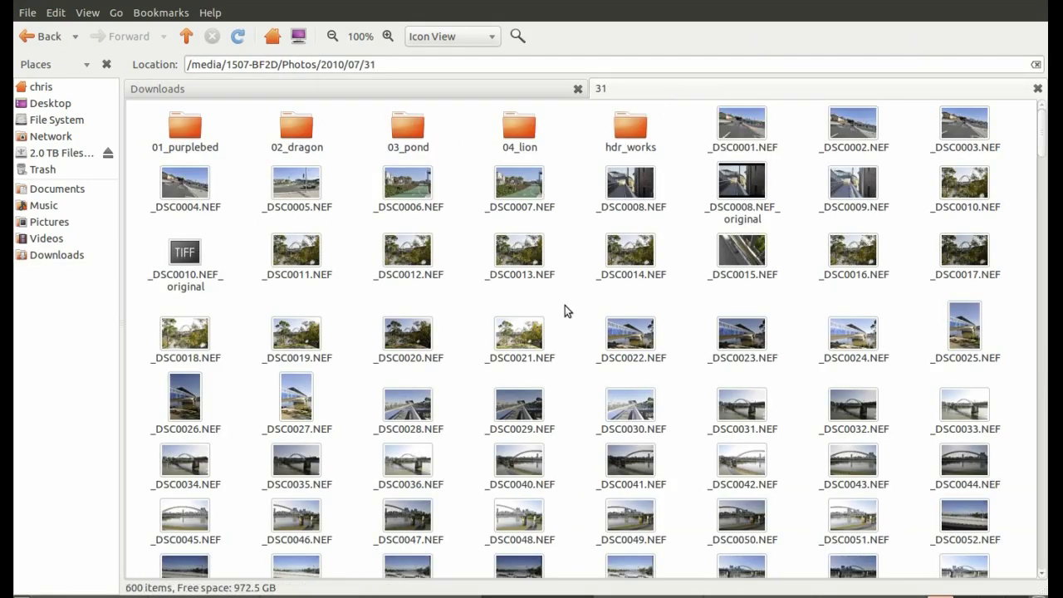
{"action": "scroll", "coordinate": [590, 292], "scroll_direction": "down", "scroll_amount": 3}
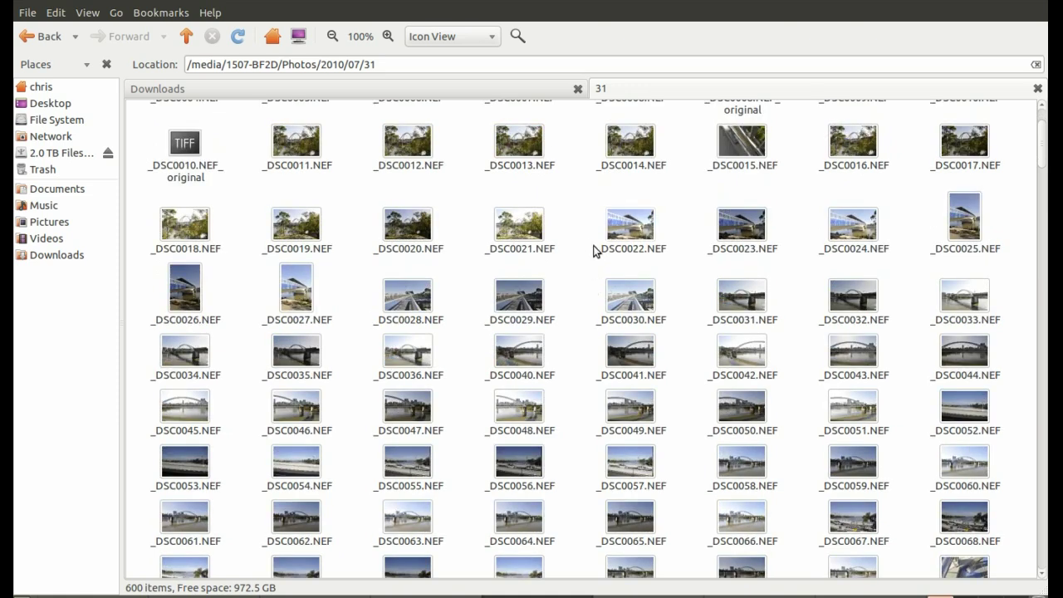
{"action": "scroll", "coordinate": [573, 307], "scroll_direction": "up", "scroll_amount": 3}
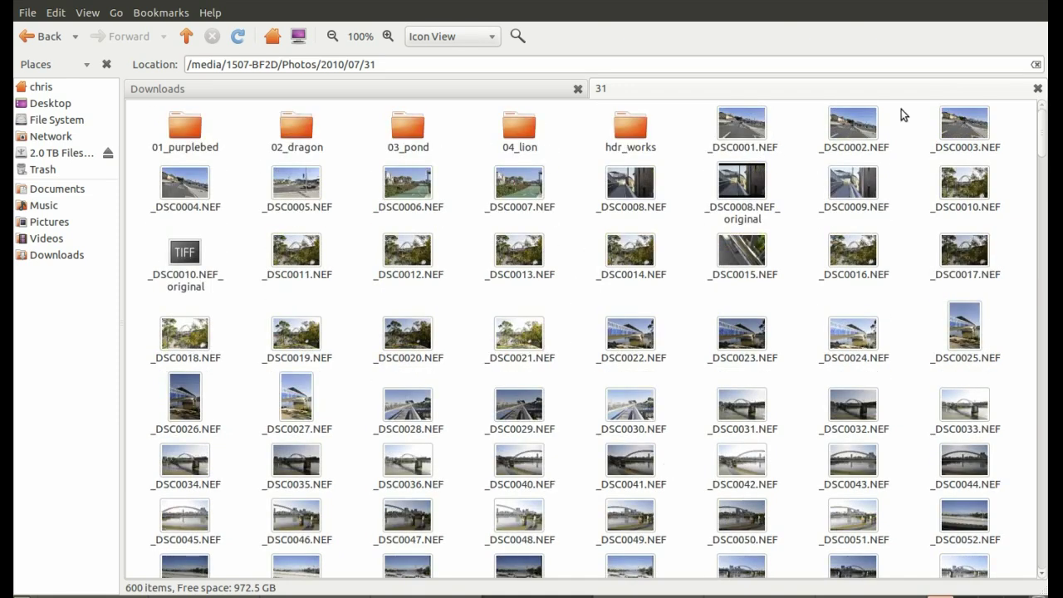